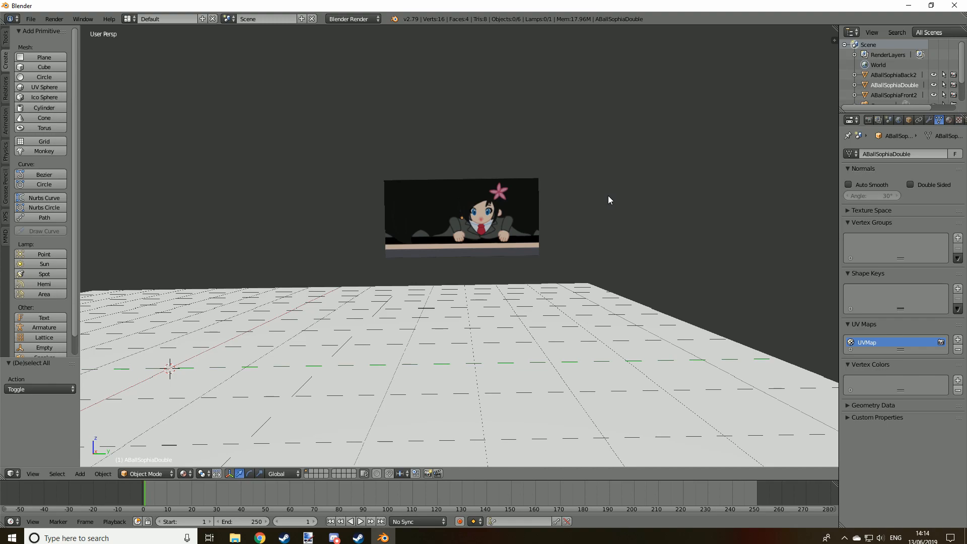
# - Add an ico sphere, raise it about 1.3, and move it about 3.9 along Y and 1.6 along X, in front of the picture plane
pyautogui.click(56, 99)
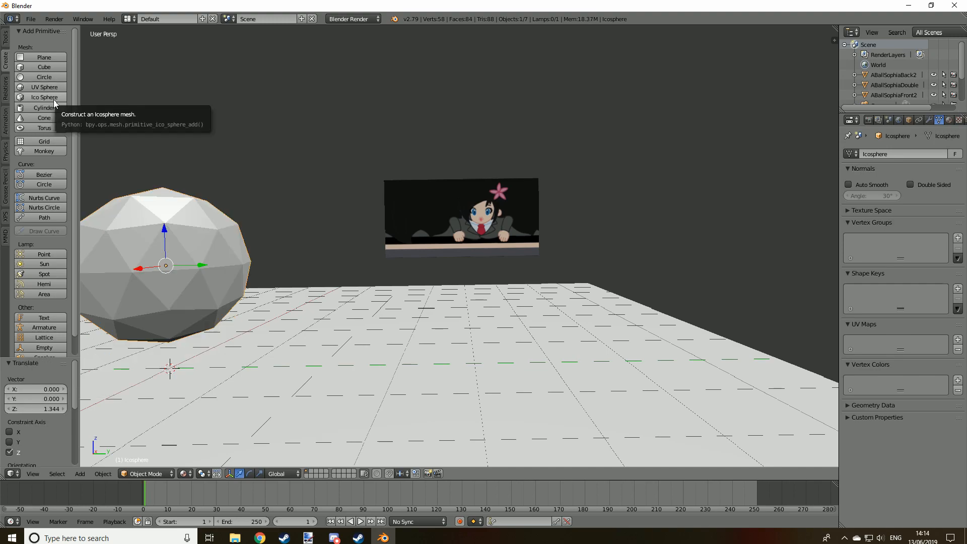
pyautogui.moveTo(198, 270); pyautogui.dragTo(499, 265)
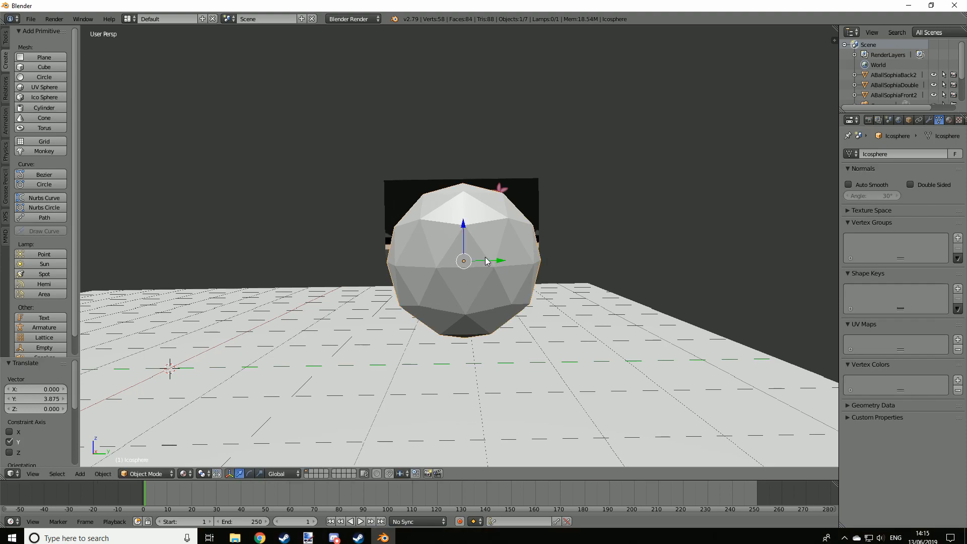
pyautogui.moveTo(485, 257); pyautogui.dragTo(422, 239, button='middle')
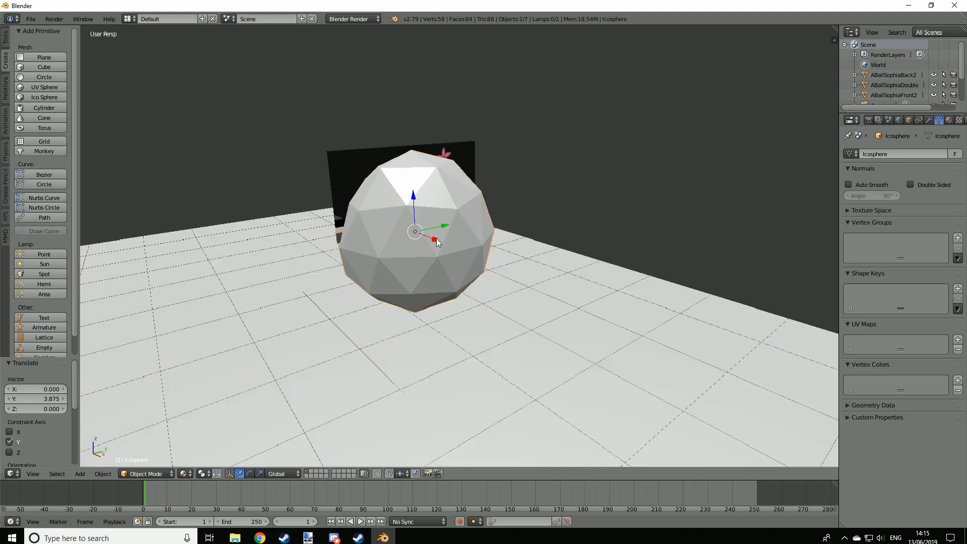
pyautogui.moveTo(422, 240); pyautogui.dragTo(518, 268)
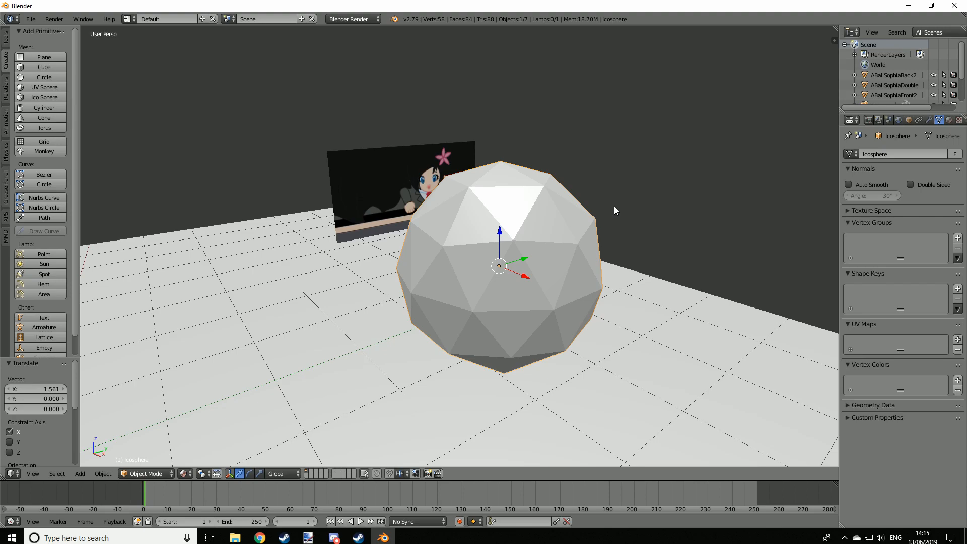
# - Give the icosphere a new material with specular intensity 0
pyautogui.moveTo(614, 206); pyautogui.dragTo(573, 200, button='middle')
pyautogui.click(949, 121)
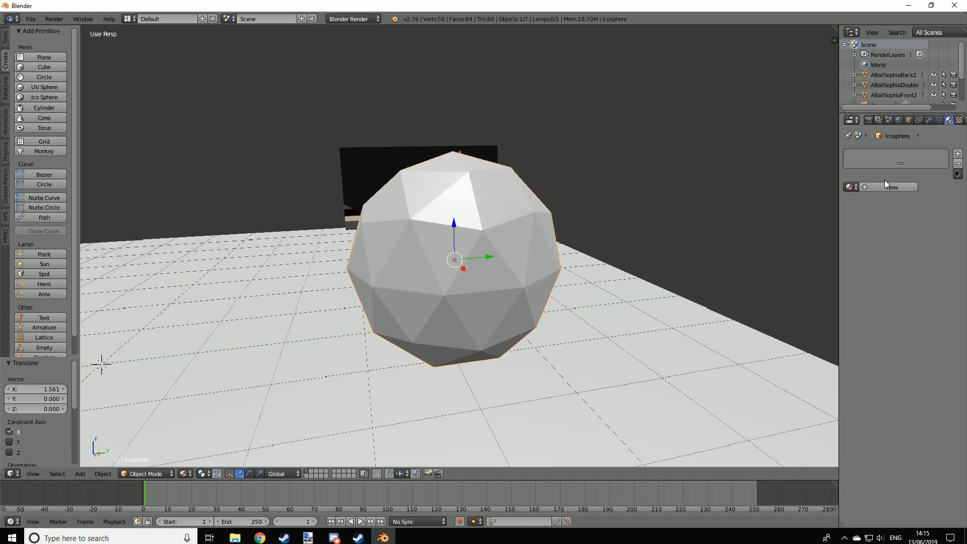
pyautogui.click(885, 182)
pyautogui.moveTo(869, 366); pyautogui.dragTo(854, 366)
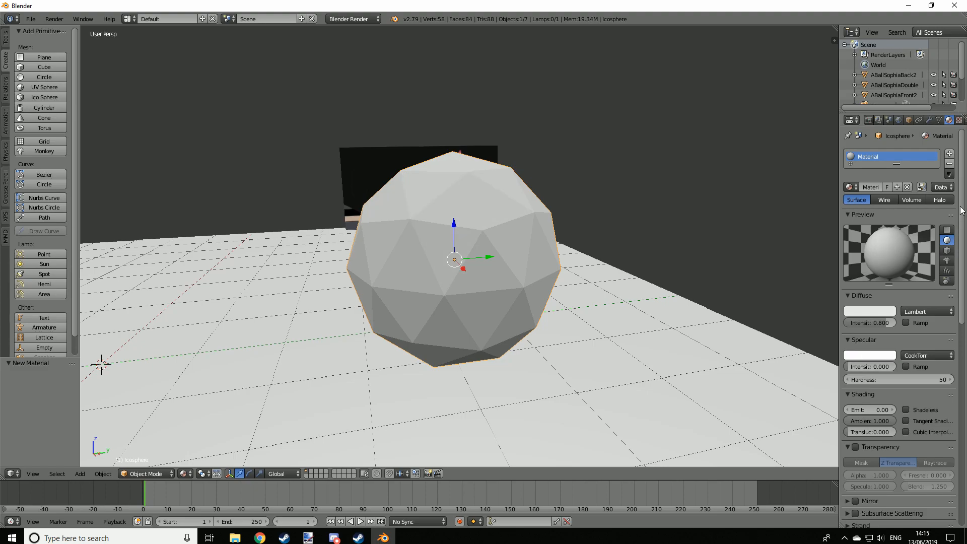
# - Add a new image texture to the icosphere's material using ABallSophiaDouble.png
pyautogui.click(959, 120)
pyautogui.click(915, 231)
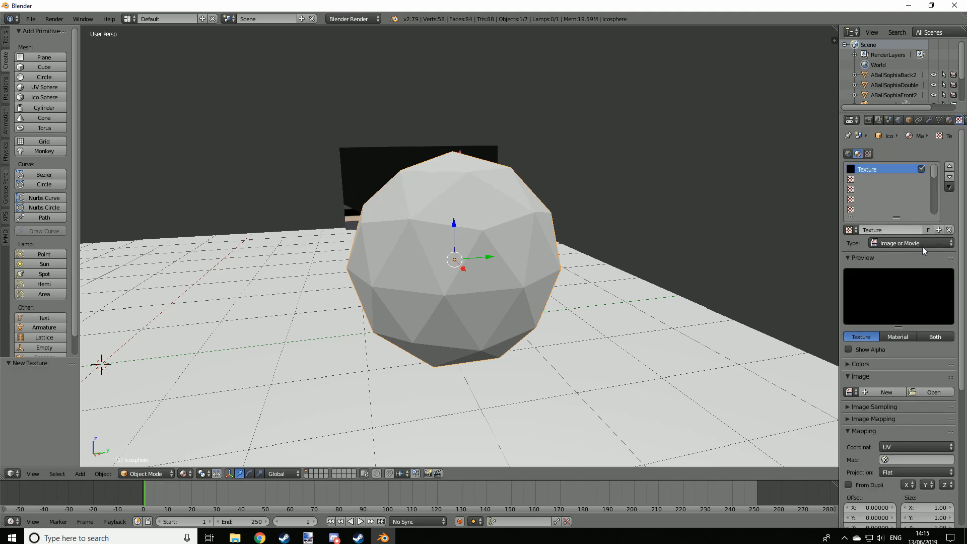
pyautogui.click(940, 395)
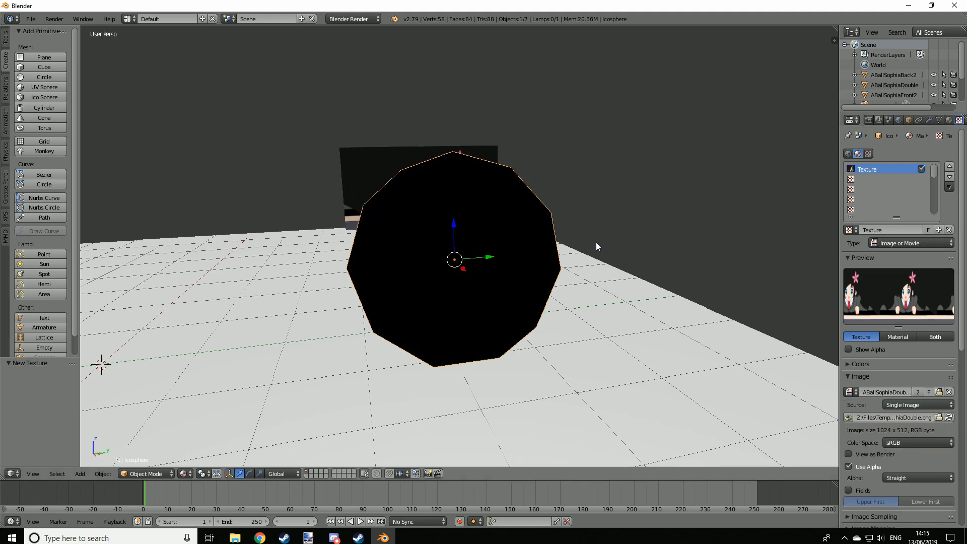
# - Add a UV map to the icosphere's mesh data
pyautogui.moveTo(558, 220); pyautogui.dragTo(612, 230, button='middle')
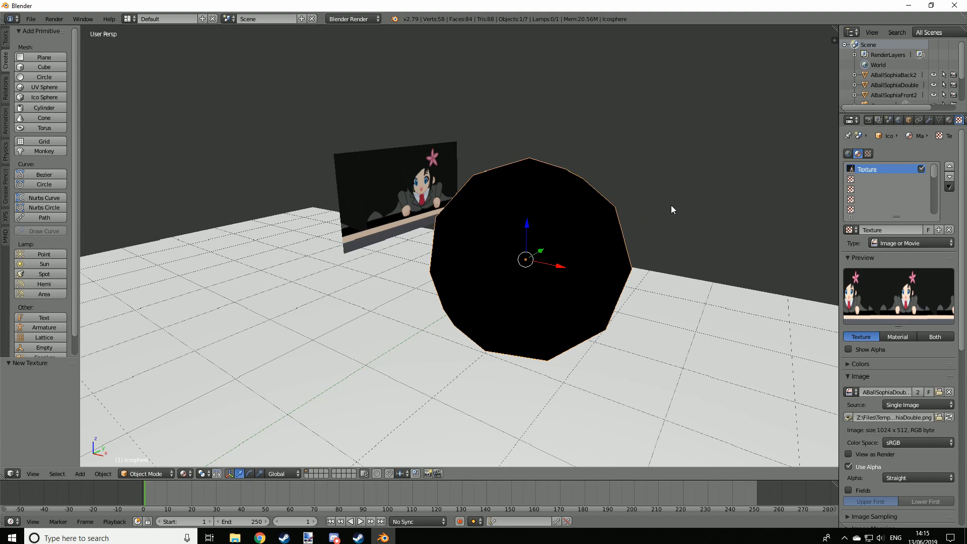
pyautogui.click(940, 121)
pyautogui.click(959, 341)
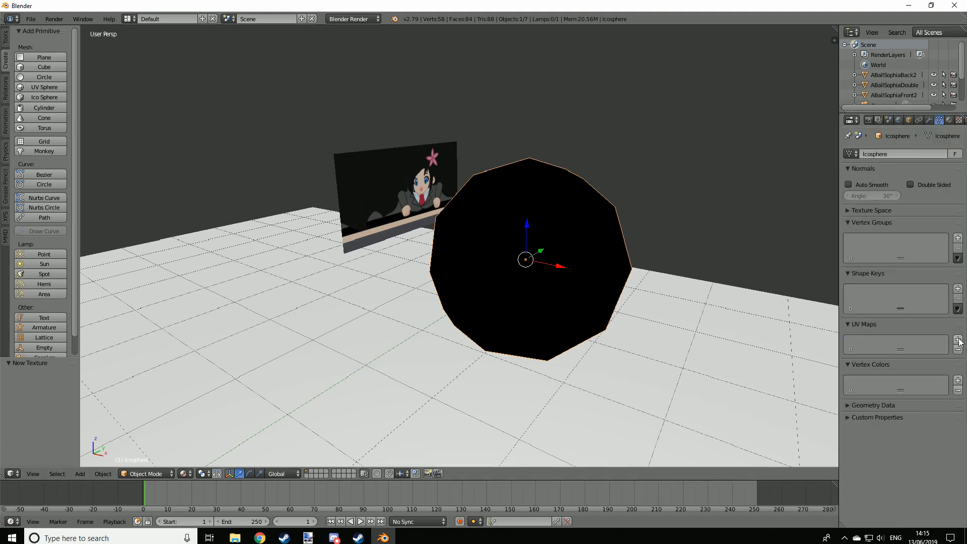
pyautogui.moveTo(714, 206); pyautogui.dragTo(662, 195, button='middle')
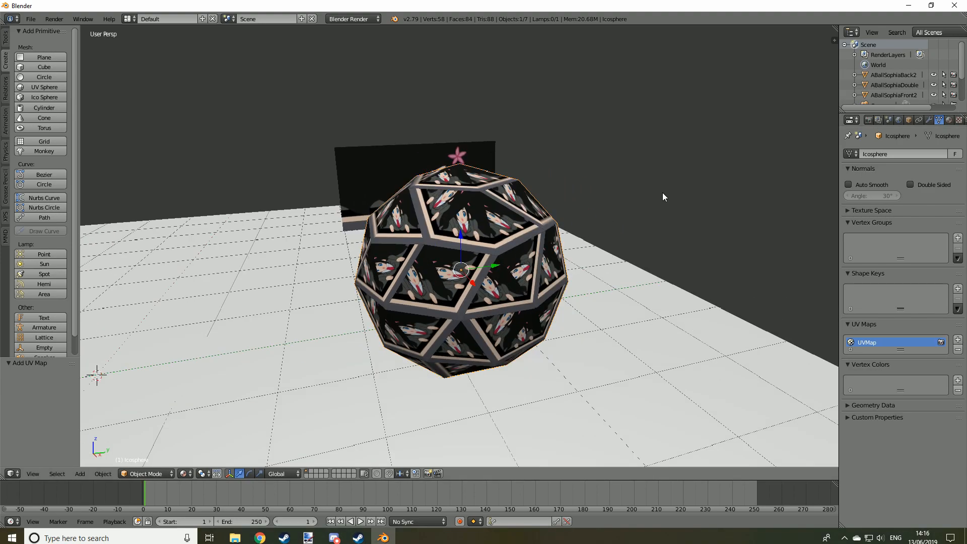
# - Unwrap all of the icosphere's faces with Sphere Projection and return to Object Mode
pyautogui.press('Tab')
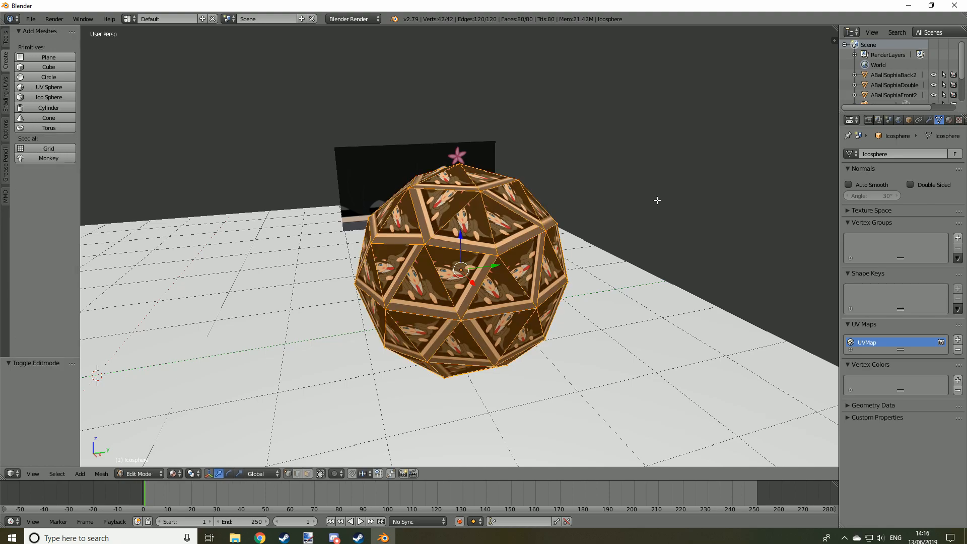
pyautogui.press('u')
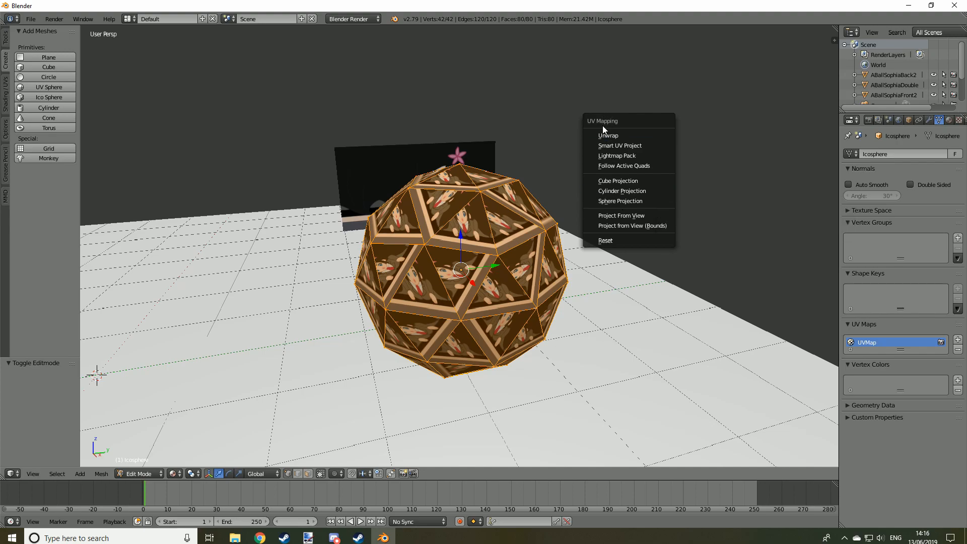
pyautogui.click(614, 202)
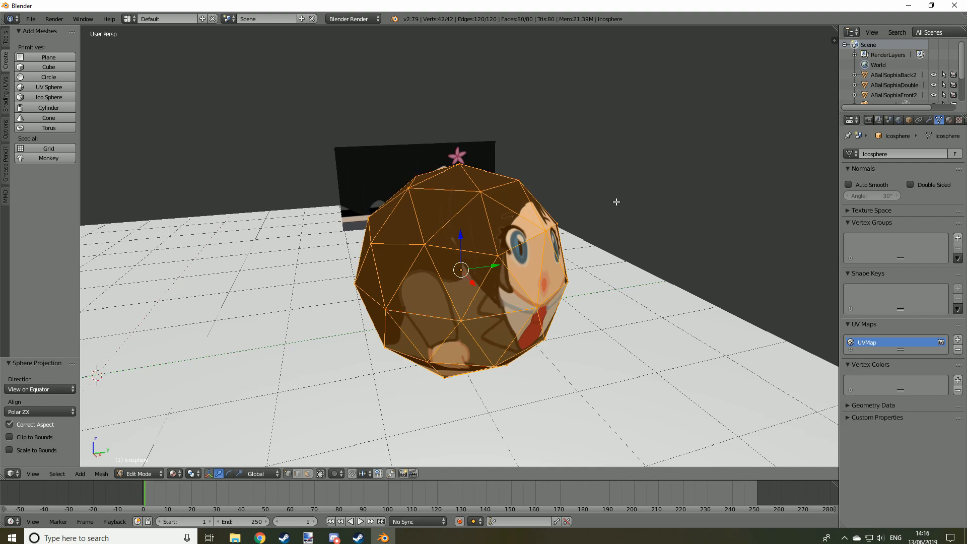
pyautogui.press('Tab')
pyautogui.moveTo(616, 201); pyautogui.dragTo(619, 180, button='middle')
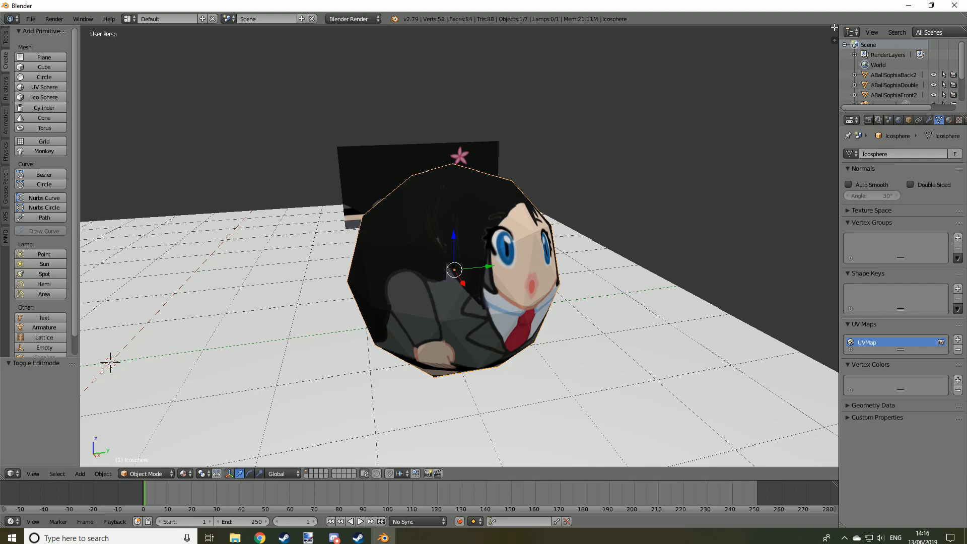
# - Split the 3D view into two side-by-side areas and make the new one a UV/Image Editor
pyautogui.moveTo(837, 28); pyautogui.dragTo(605, 152)
pyautogui.moveTo(683, 244); pyautogui.dragTo(594, 254)
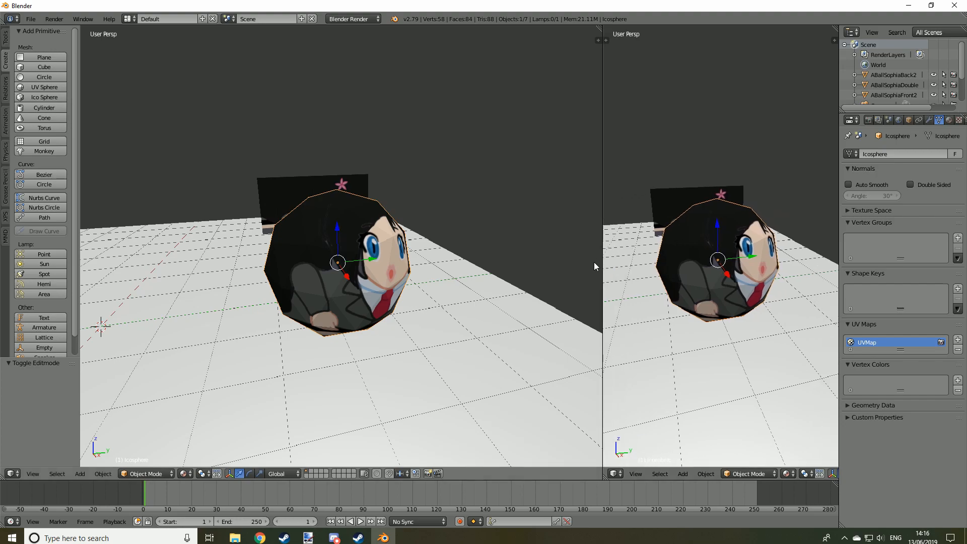
pyautogui.click(614, 473)
pyautogui.click(653, 393)
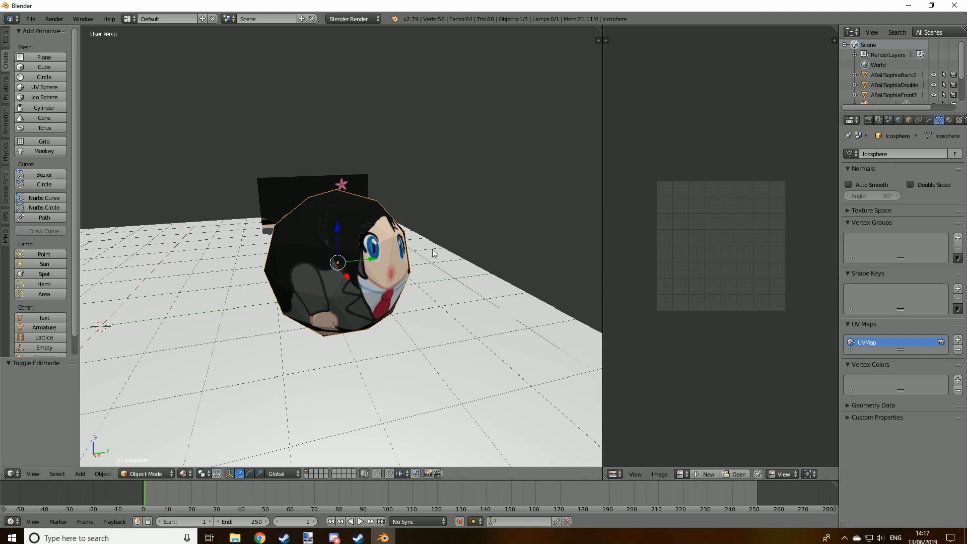
# - Put the icosphere in Edit Mode and show ABallSophiaDouble.png behind its UV layout
pyautogui.press('Tab')
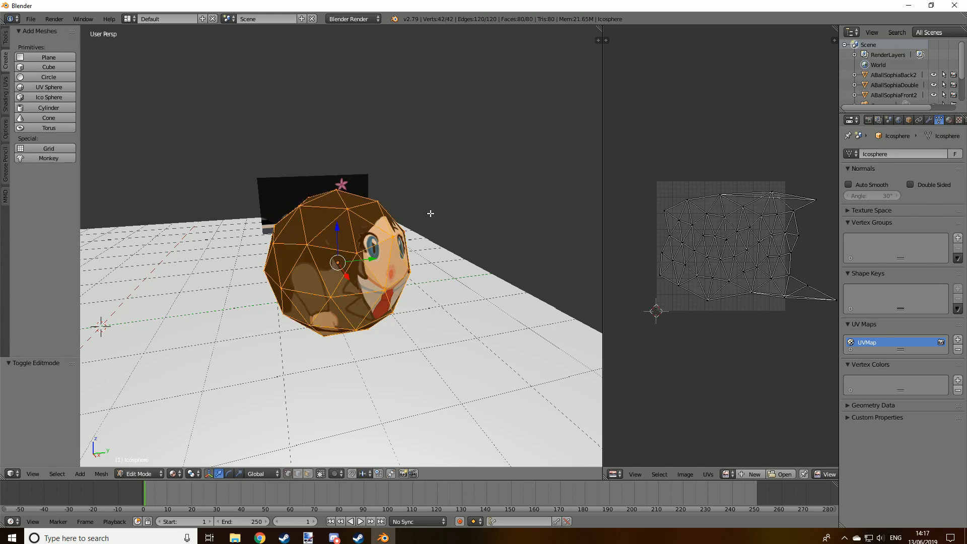
pyautogui.click(728, 473)
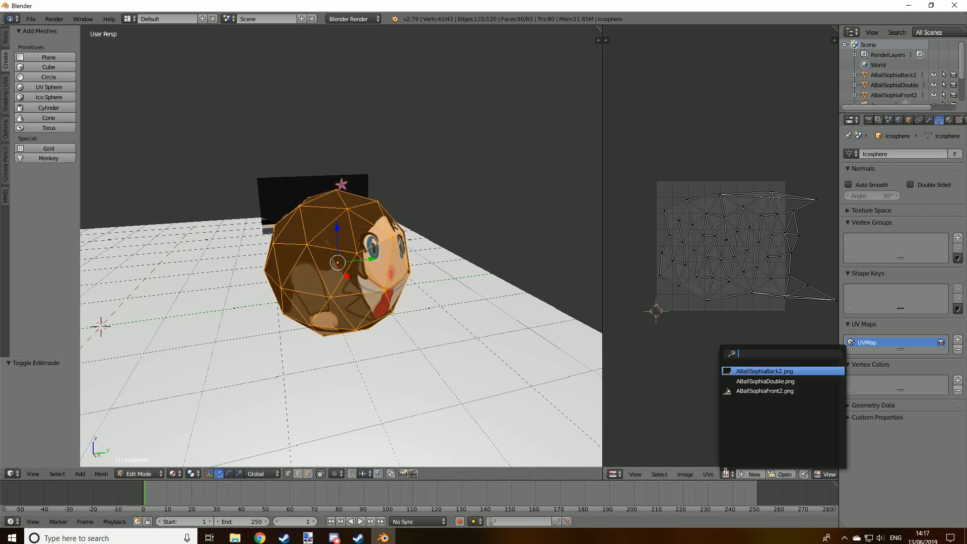
pyautogui.click(747, 381)
pyautogui.scroll(-3, 743, 311)
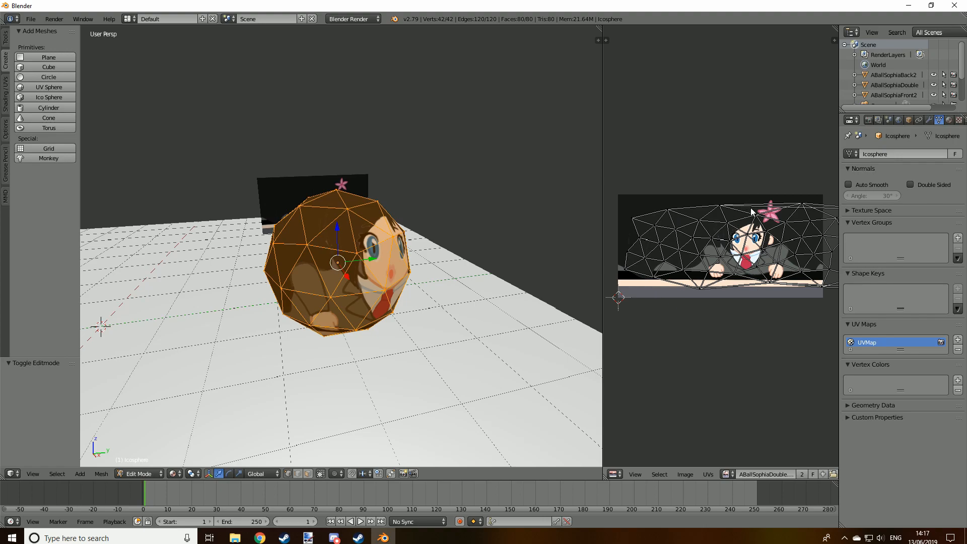
# - Select all of the icosphere's UVs and try moving them across the image
pyautogui.press('a')
pyautogui.press('a')
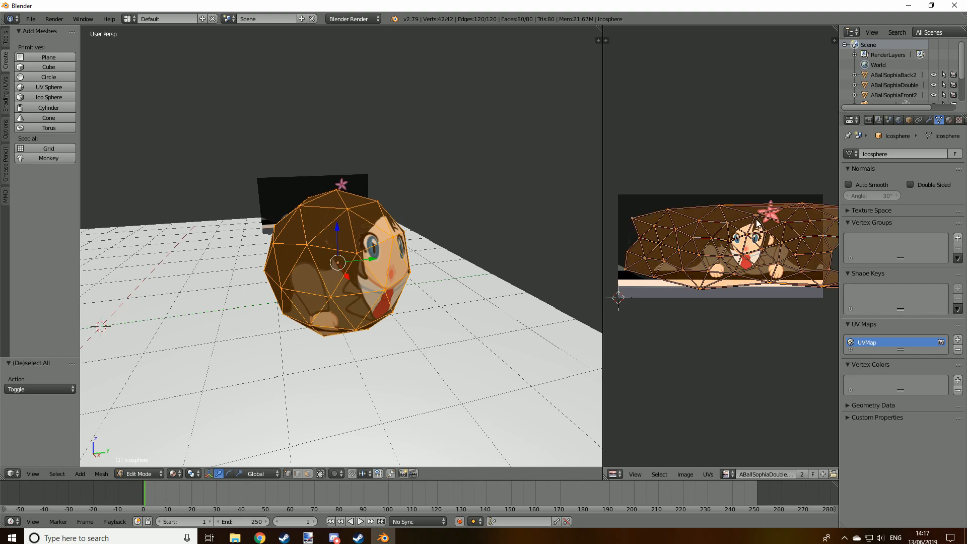
pyautogui.press('a')
pyautogui.press('a')
pyautogui.press('a')
pyautogui.press('a')
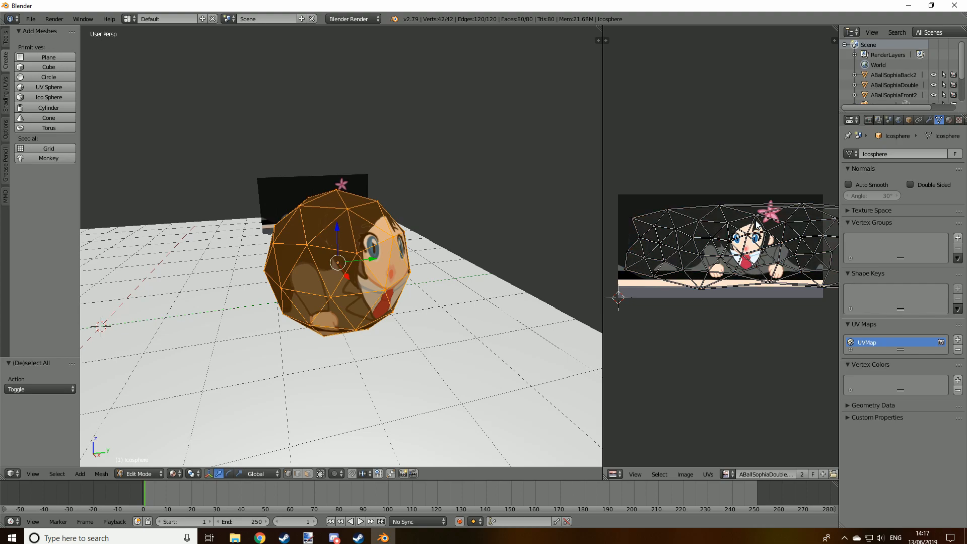
pyautogui.press('a')
pyautogui.press('a')
pyautogui.press('a')
pyautogui.press('a')
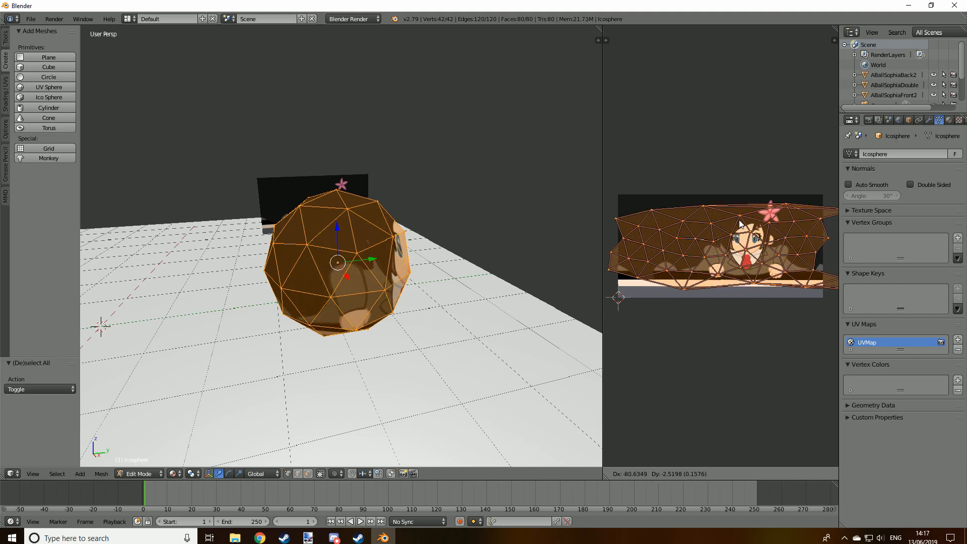
pyautogui.press('a')
pyautogui.press('a')
pyautogui.press('a')
pyautogui.press('a')
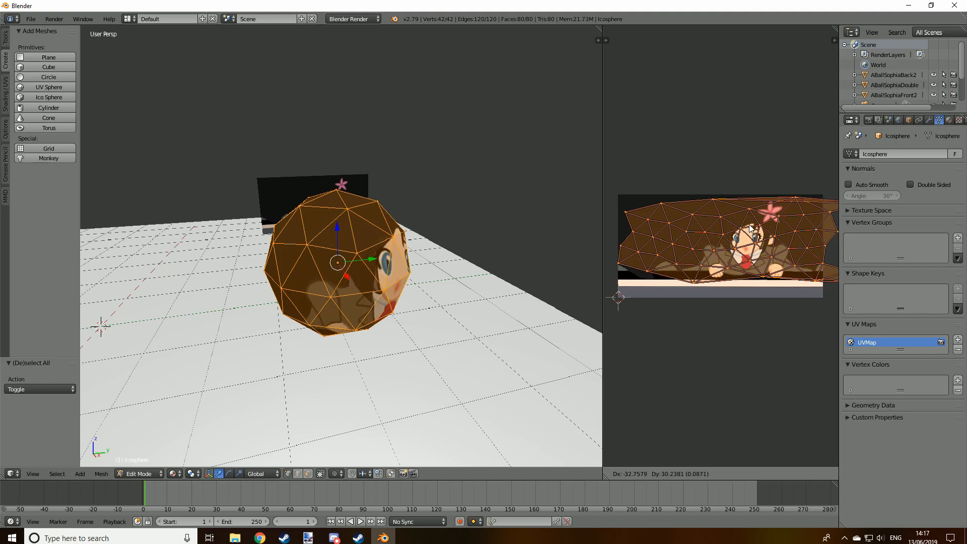
# - Try rotating the selected UVs, and try scaling them along Y
pyautogui.press('r')
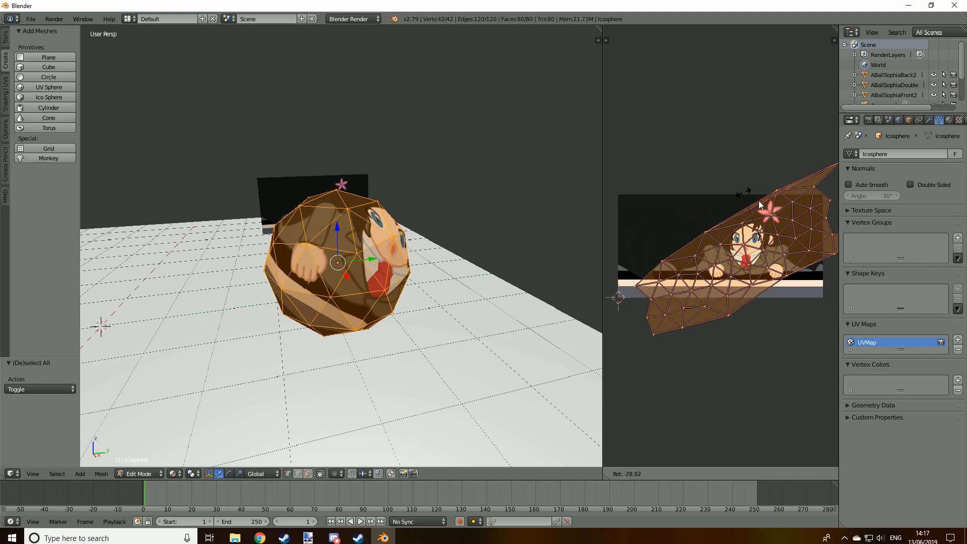
pyautogui.press('Escape')
pyautogui.press('s')
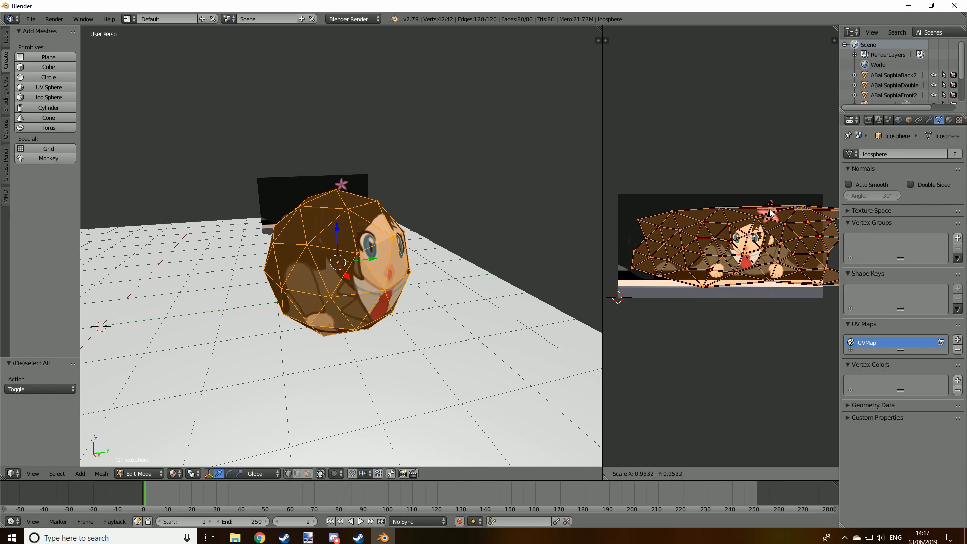
pyautogui.press('y')
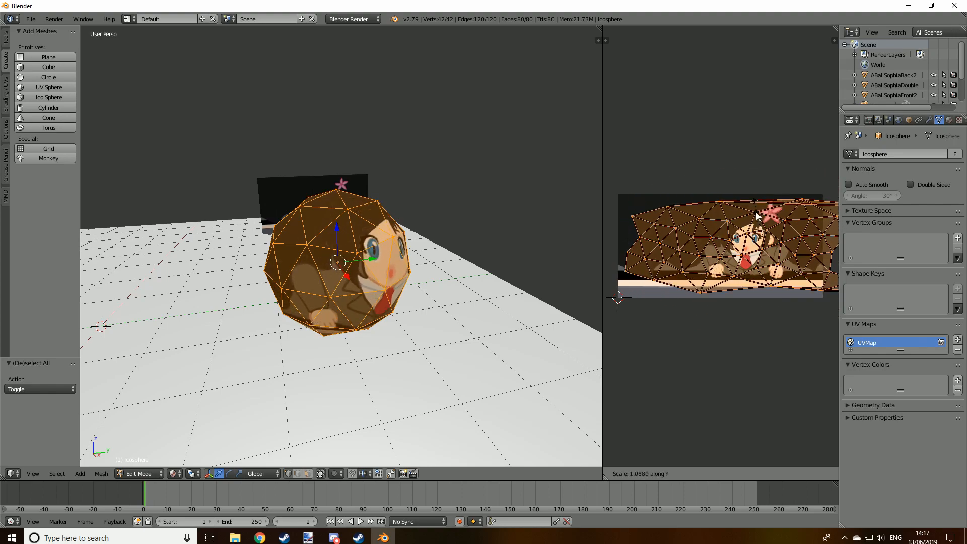
pyautogui.click(745, 195)
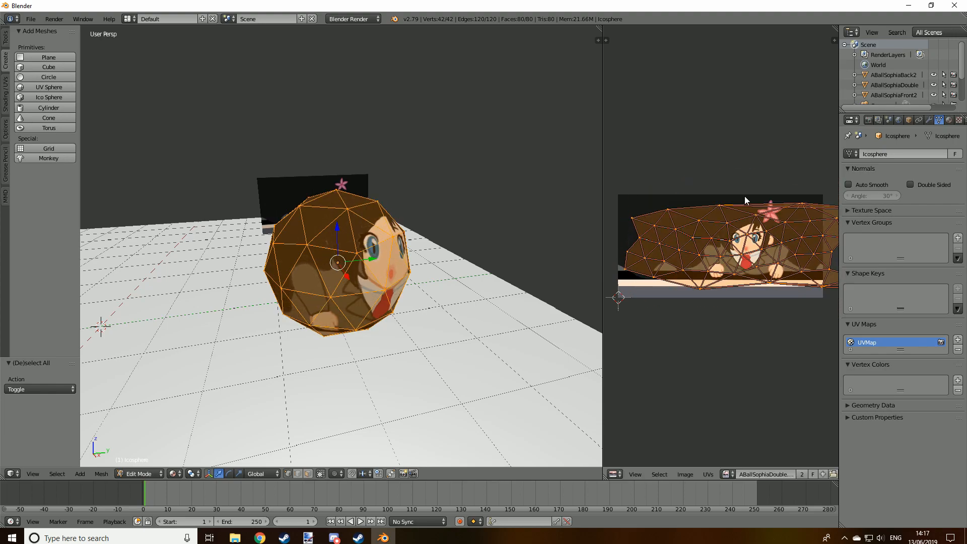
# - Return to Object Mode and add a Subdivision Surface modifier to the icosphere with 2 view subdivisions
pyautogui.press('Tab')
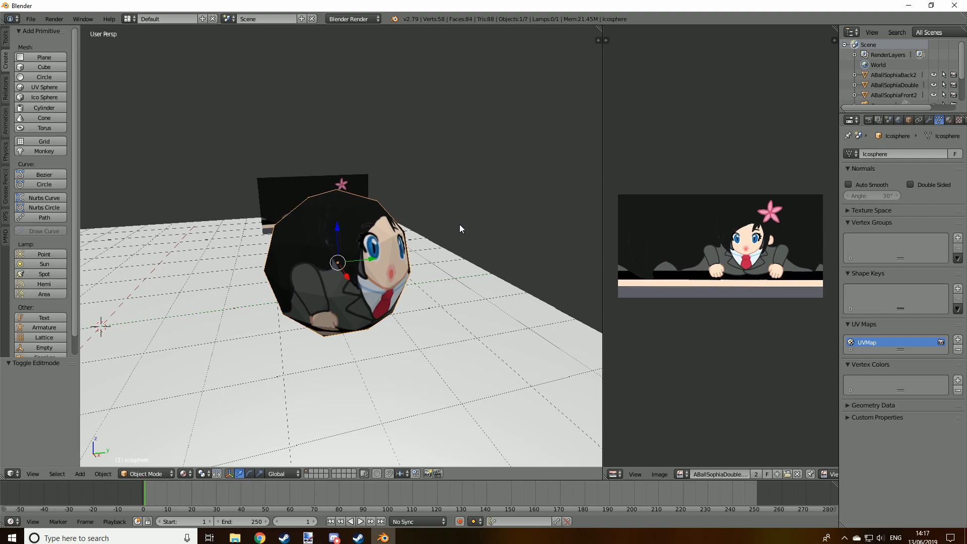
pyautogui.click(930, 121)
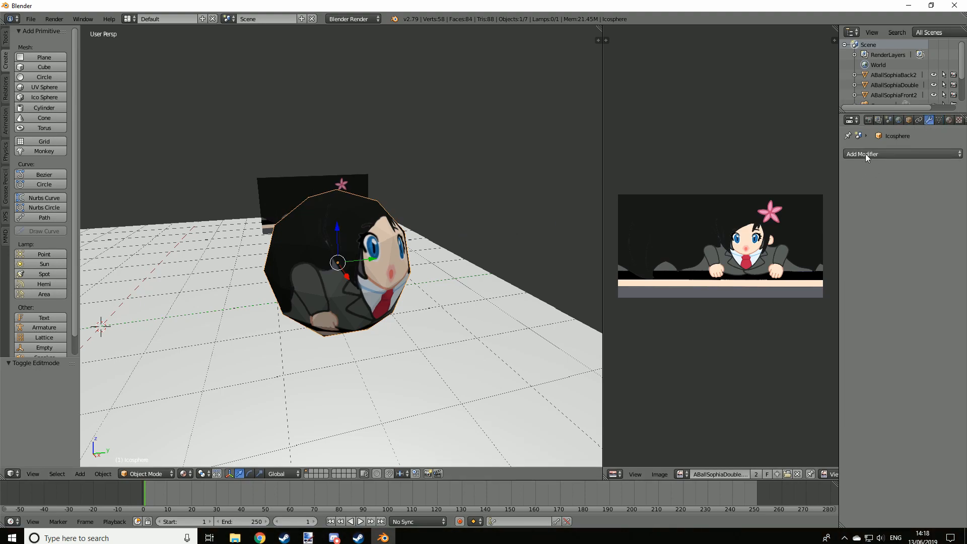
pyautogui.click(866, 153)
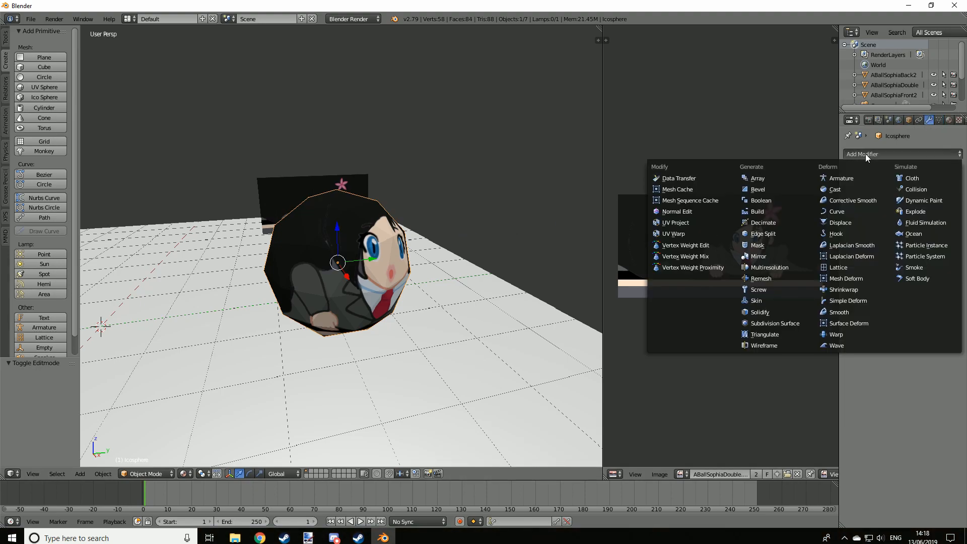
pyautogui.click(766, 323)
pyautogui.moveTo(878, 220)
pyautogui.mouseDown()
pyautogui.moveTo(886, 221)
pyautogui.moveTo(879, 221)
pyautogui.mouseUp()
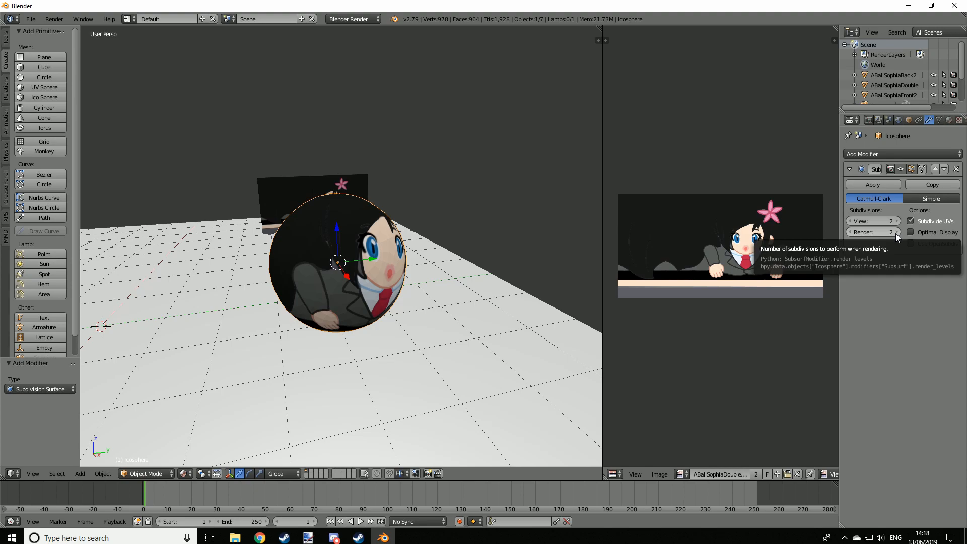
# - Apply smooth shading to the icosphere and check its textured front
pyautogui.scroll(4, 445, 201)
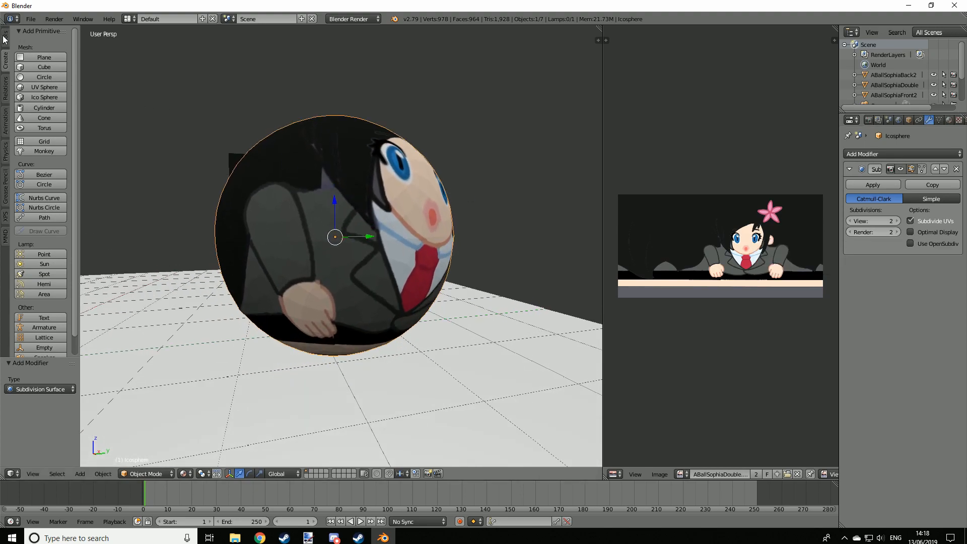
pyautogui.click(6, 37)
pyautogui.click(28, 180)
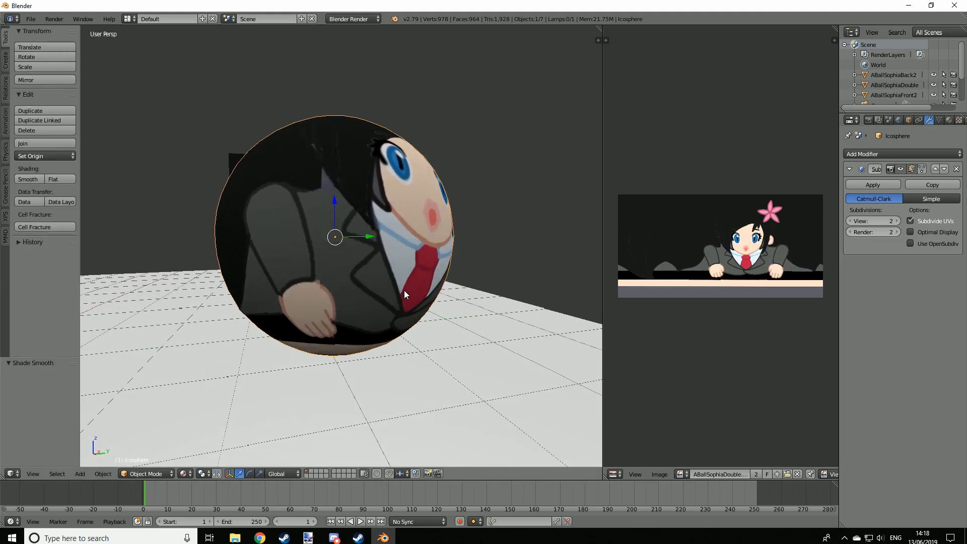
pyautogui.moveTo(276, 227); pyautogui.dragTo(412, 198, button='middle')
pyautogui.scroll(-3, 934, 119)
# - Enable Soft Body physics on the icosphere with Goal off and Self Collision on, and play the simulation
pyautogui.click(935, 119)
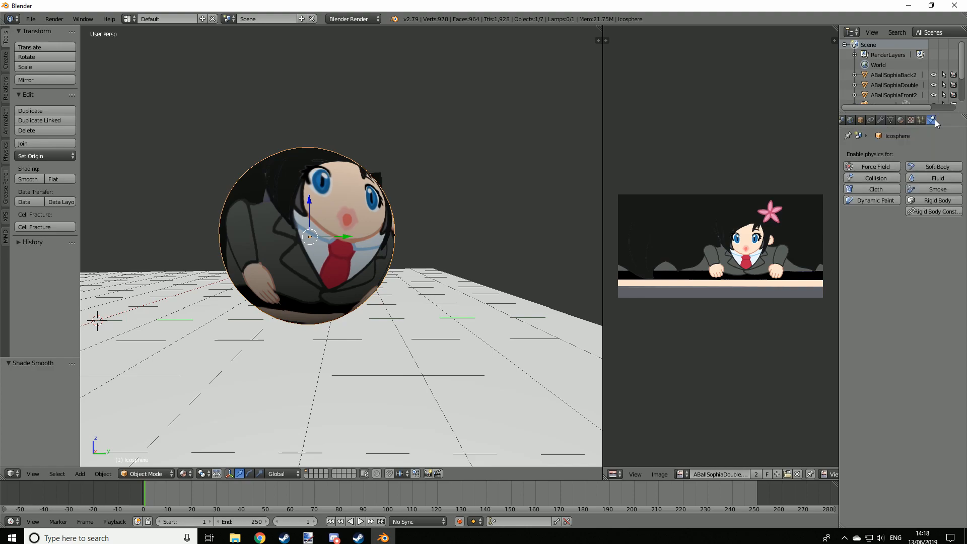
pyautogui.click(935, 166)
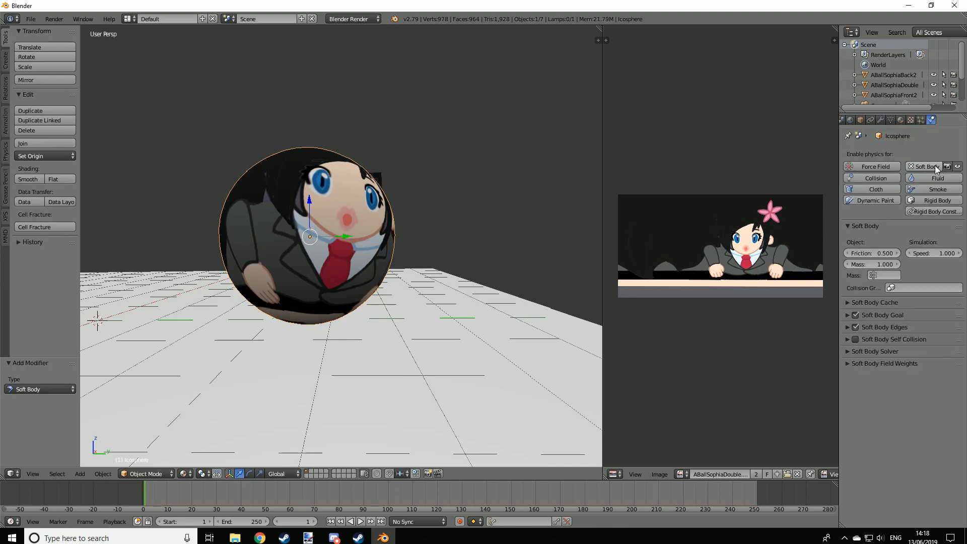
pyautogui.click(856, 339)
pyautogui.click(846, 328)
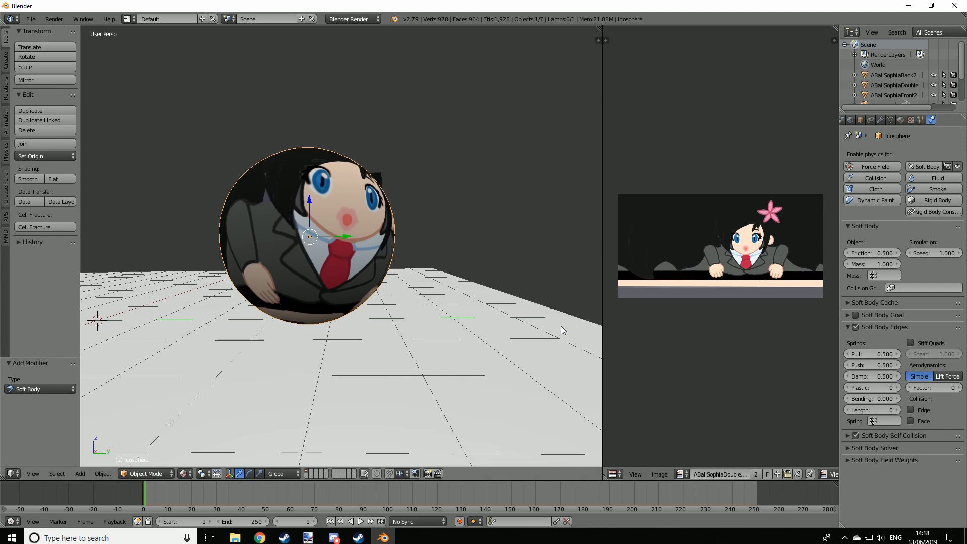
pyautogui.click(361, 521)
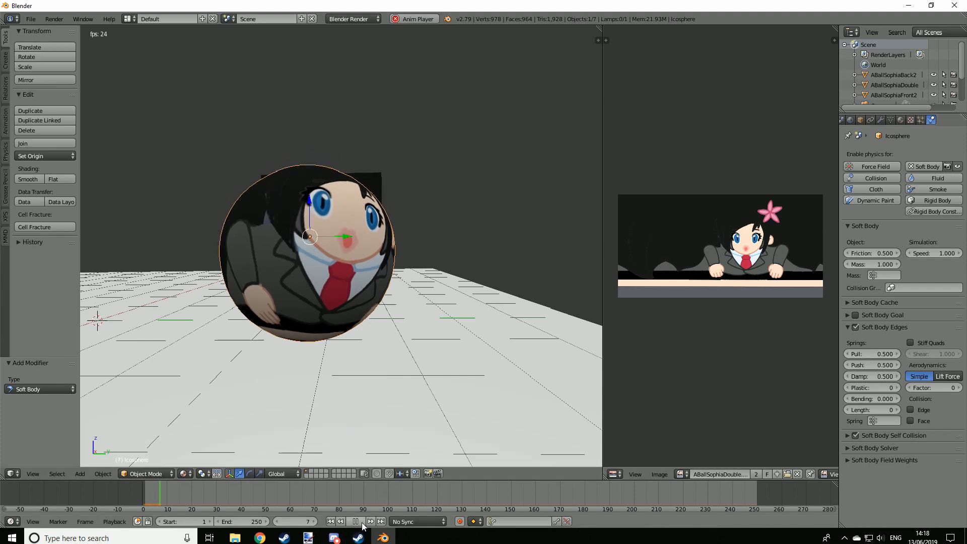
pyautogui.press('Escape')
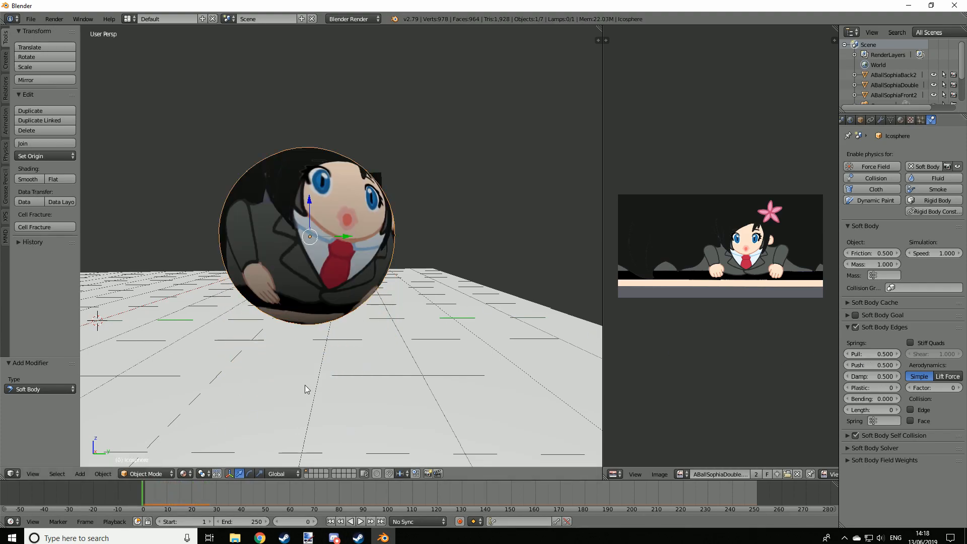
# - Enable Collision physics on the floor plane and play the simulation of the ball landing on it
pyautogui.rightClick(432, 291)
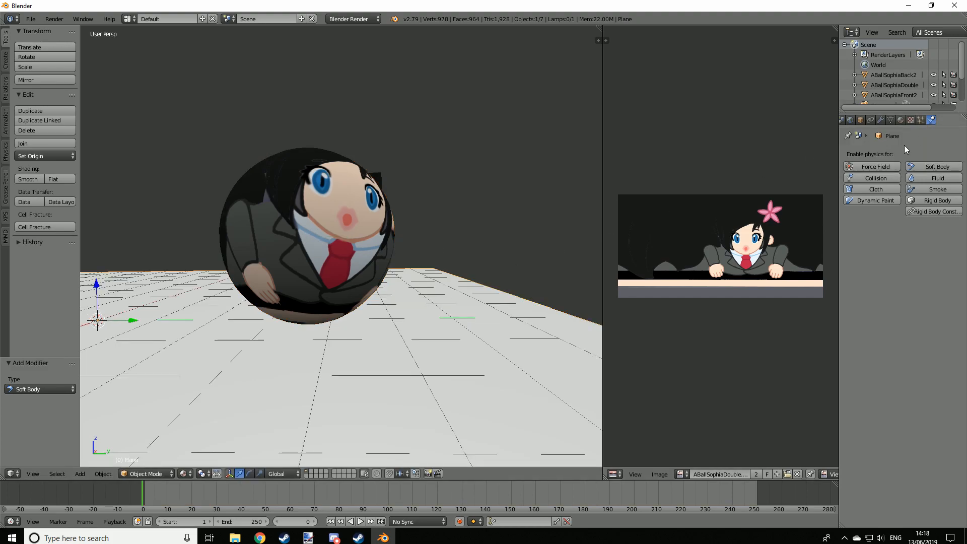
pyautogui.click(886, 178)
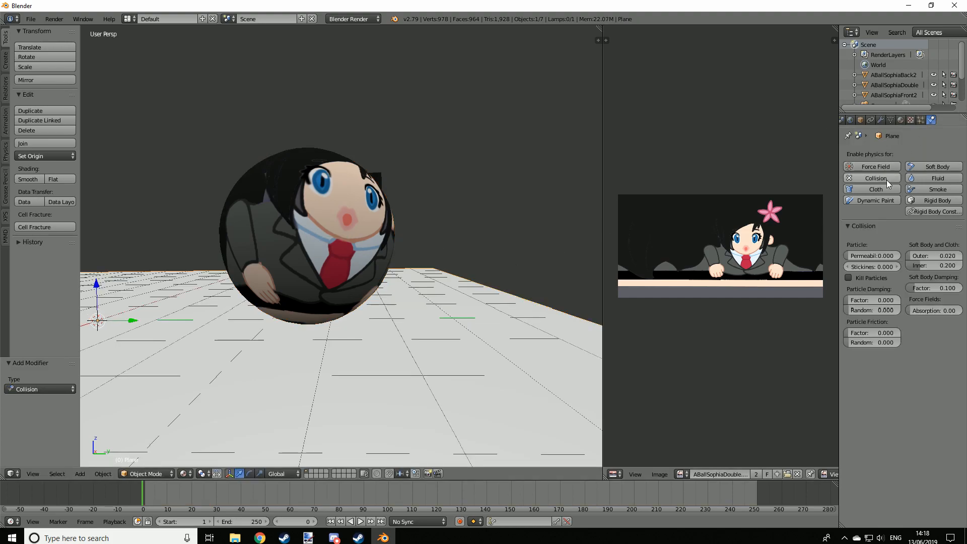
pyautogui.click(360, 521)
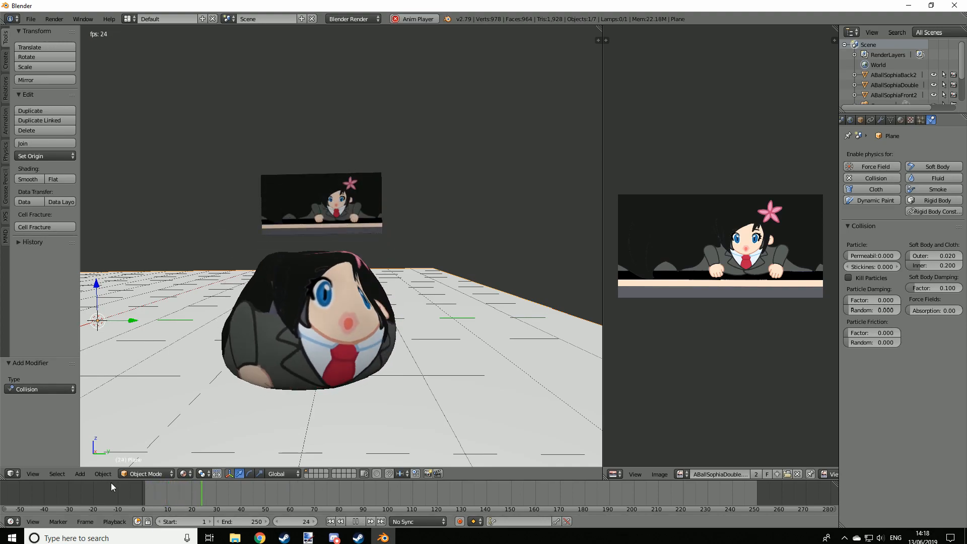
pyautogui.click(355, 521)
# - Set the icosphere's Soft Body Edges Pull and Push to 0.999 and replay the simulation from the start
pyautogui.rightClick(346, 313)
pyautogui.moveTo(353, 274); pyautogui.dragTo(383, 254, button='middle')
pyautogui.moveTo(859, 354); pyautogui.dragTo(892, 365)
pyautogui.hotkey('shift', 'Left')
pyautogui.click(360, 521)
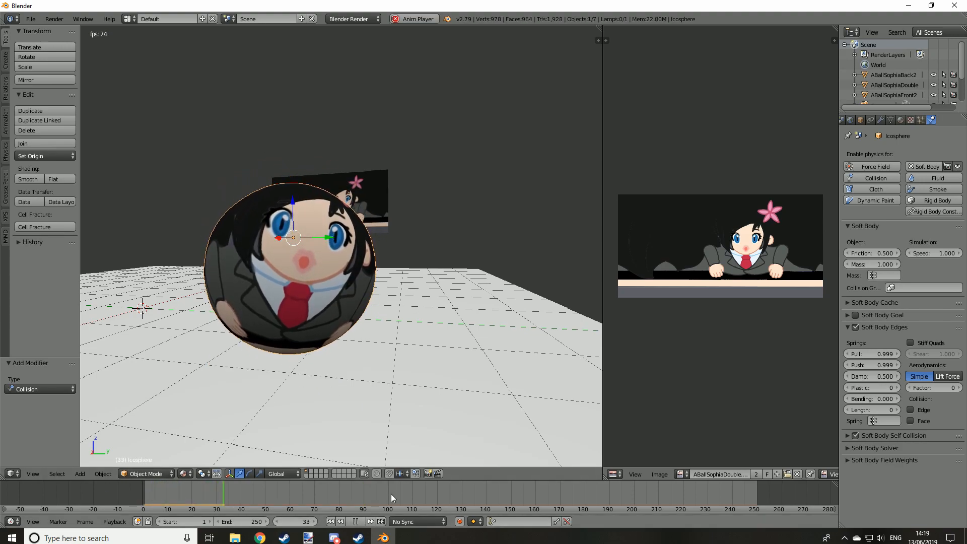
pyautogui.click(359, 524)
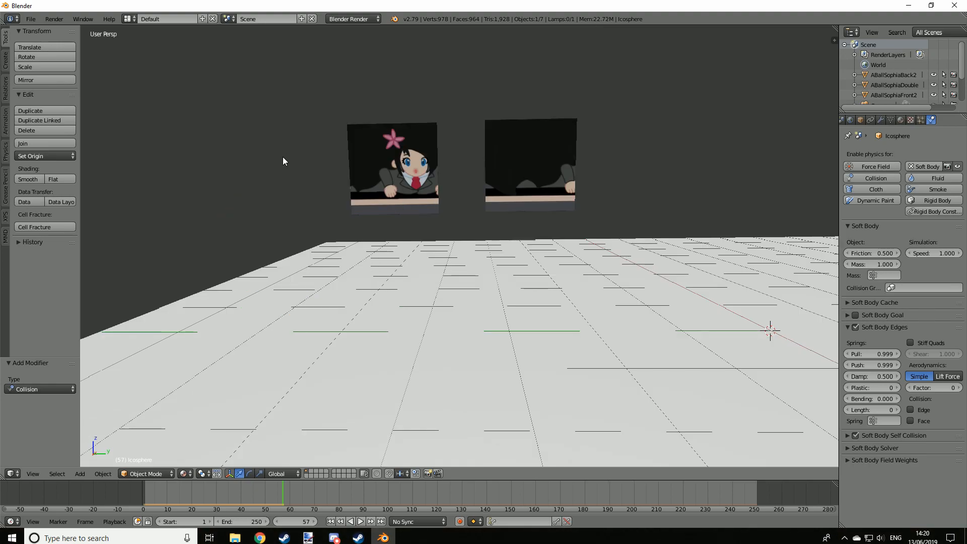
# - Add a second icosphere, raise it above the floor and move it about -3.762 along Y
pyautogui.click(6, 61)
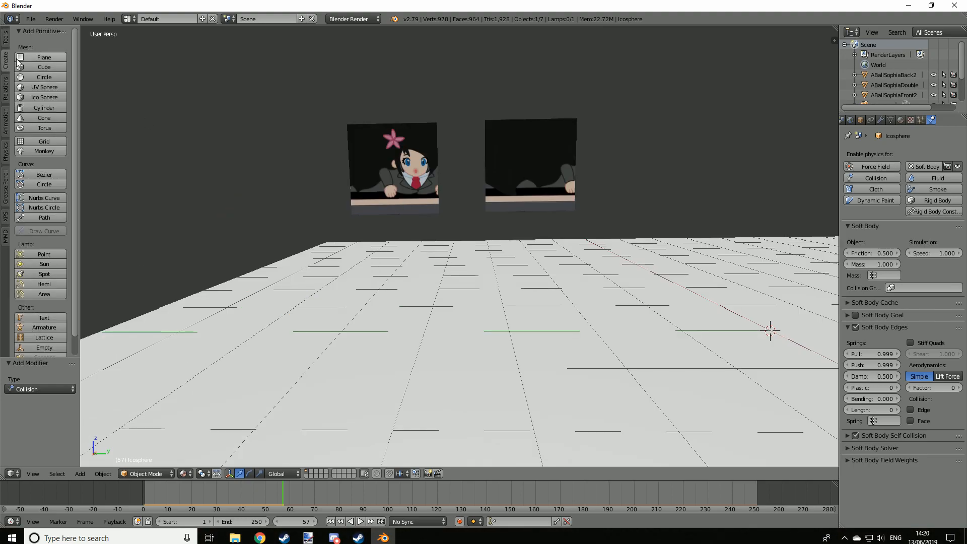
pyautogui.click(59, 96)
pyautogui.moveTo(772, 307); pyautogui.dragTo(472, 250)
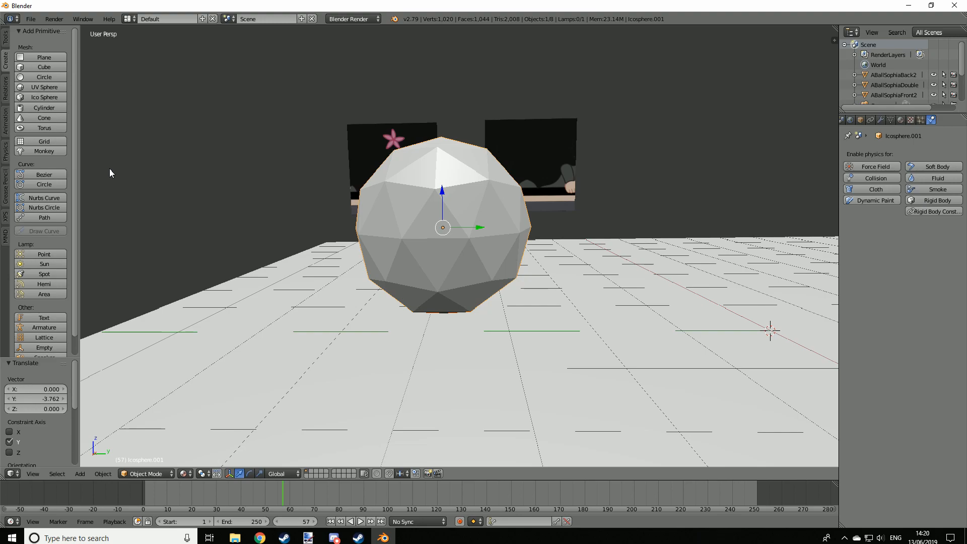
# - Give the second icosphere a new material with specular intensity 0
pyautogui.click(901, 119)
pyautogui.click(889, 188)
pyautogui.moveTo(870, 366)
pyautogui.mouseDown()
pyautogui.moveTo(889, 366)
pyautogui.moveTo(857, 366)
pyautogui.mouseUp()
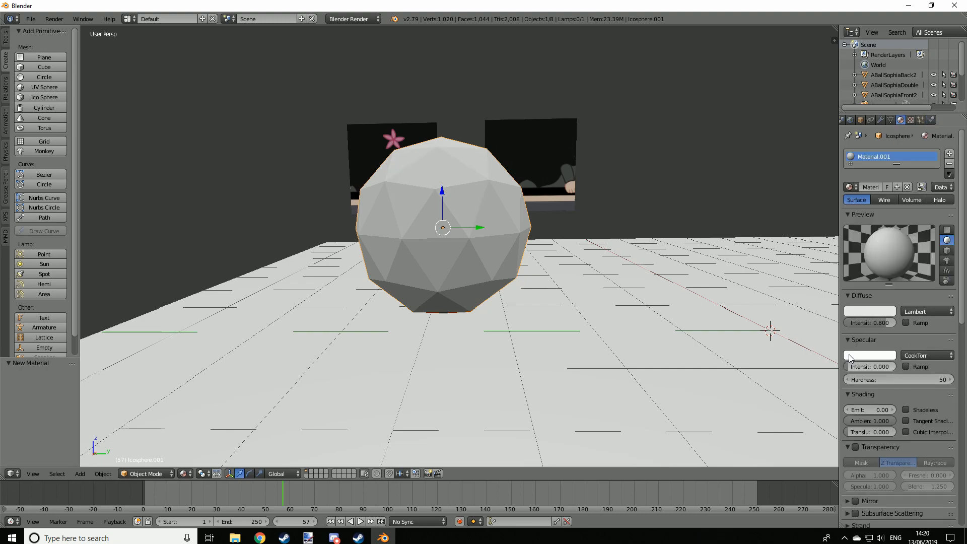
# - Add an image texture using ABallSophiaFront2.png to the new material, mapped with Generated coordinates
pyautogui.click(911, 122)
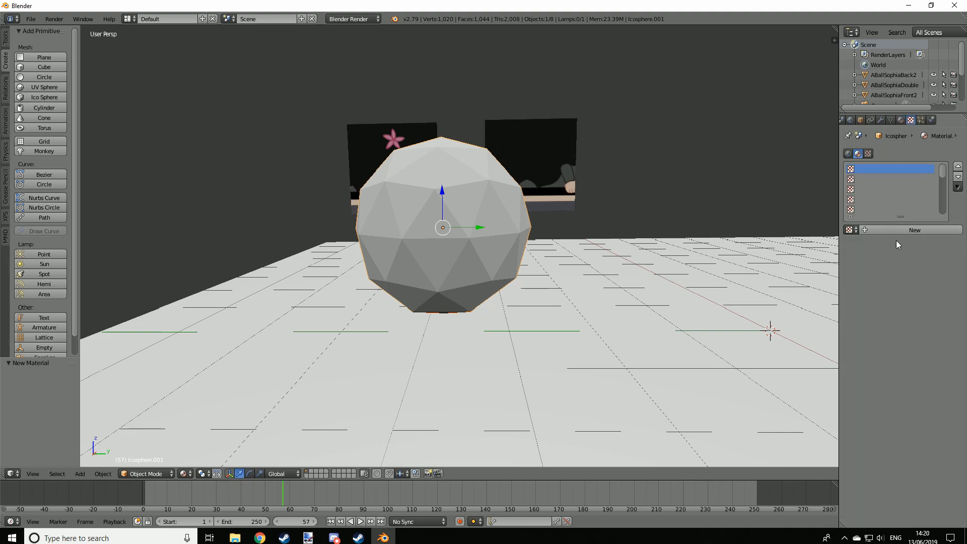
pyautogui.click(912, 233)
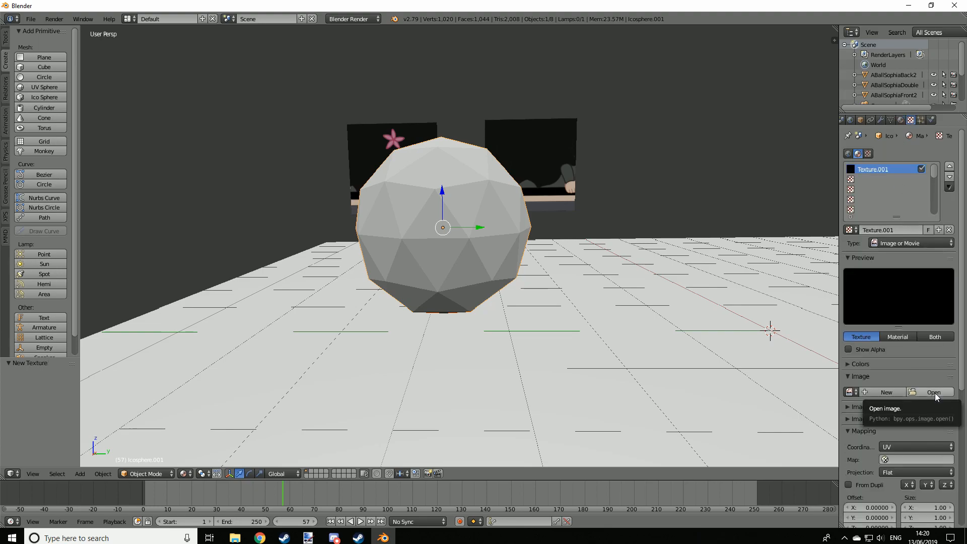
pyautogui.click(933, 392)
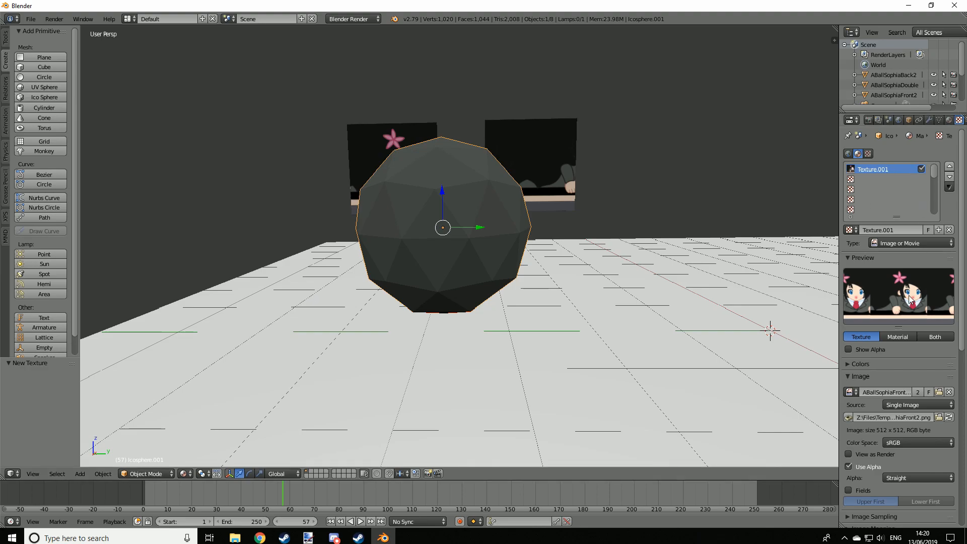
pyautogui.scroll(-7, 913, 300)
pyautogui.scroll(-3, 922, 288)
pyautogui.click(914, 353)
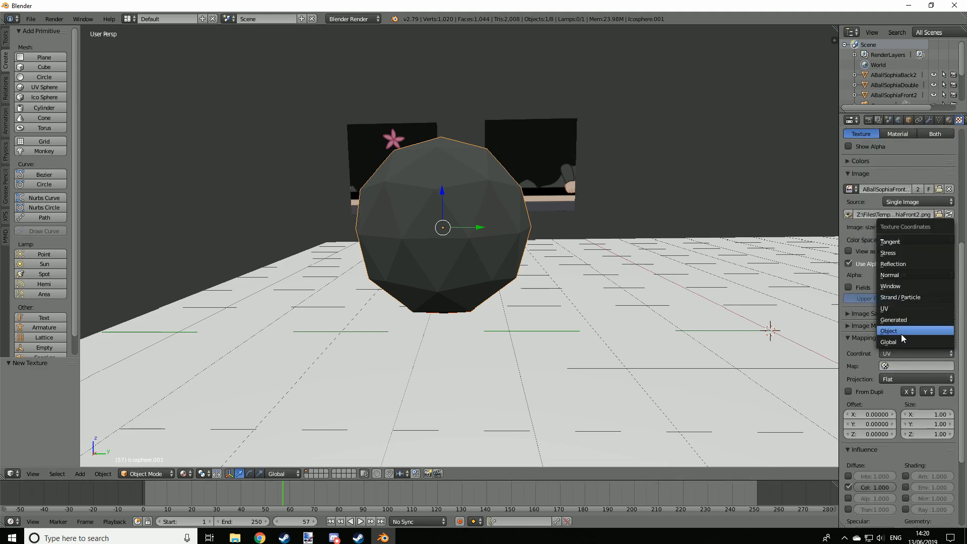
pyautogui.click(905, 321)
# - Rotate the second icosphere 90° around X and 90° around Z to turn the picture upright
pyautogui.moveTo(567, 231); pyautogui.dragTo(355, 240, button='middle')
pyautogui.moveTo(277, 231); pyautogui.dragTo(574, 240, button='middle')
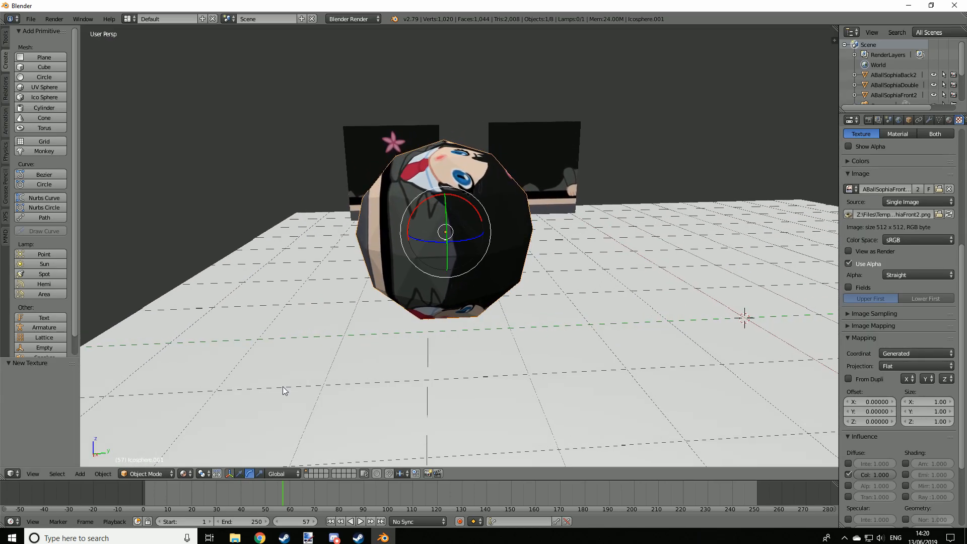
pyautogui.write('rx')
pyautogui.write('90')
pyautogui.press('Return')
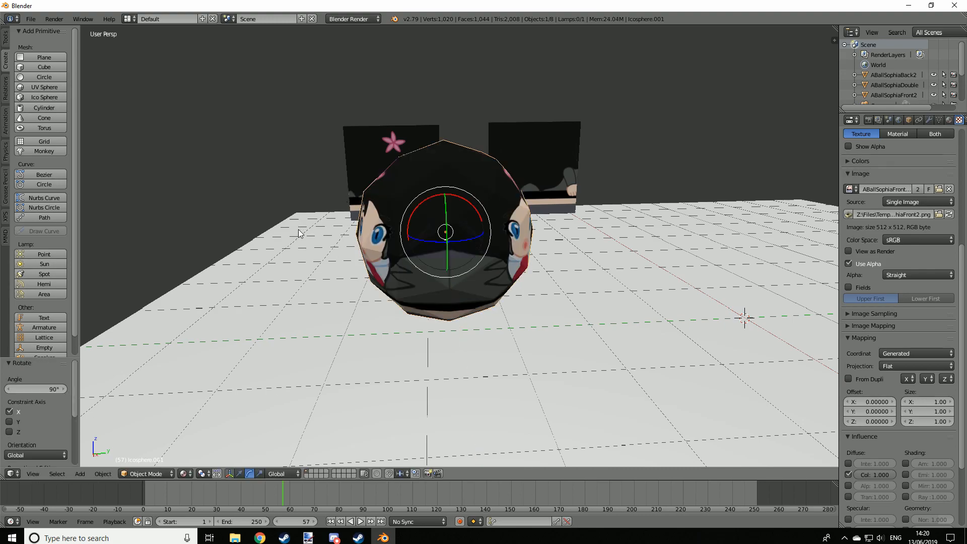
pyautogui.write('rz90')
pyautogui.press('Return')
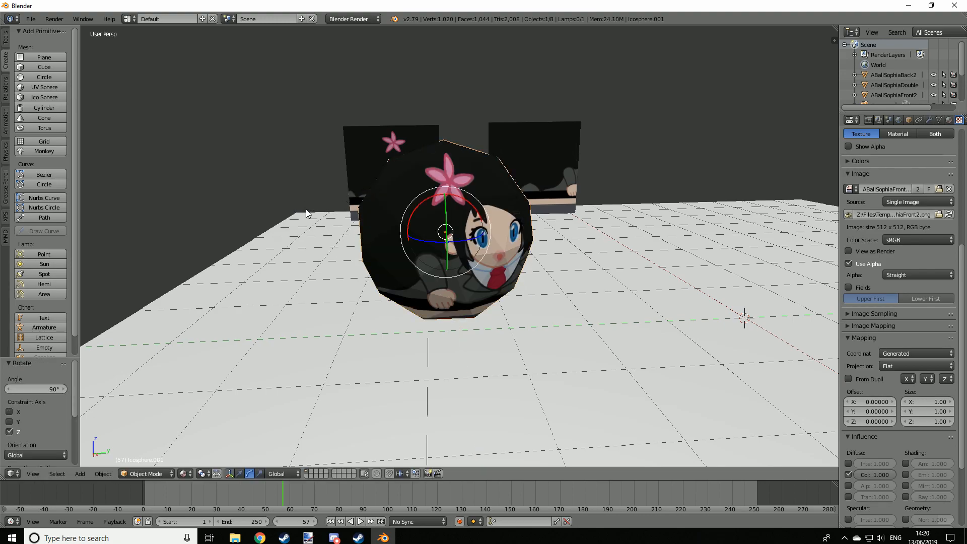
# - Show the second icosphere in right orthographic view and put it in Edit Mode with nothing selected
pyautogui.moveTo(306, 209); pyautogui.dragTo(368, 166, button='middle')
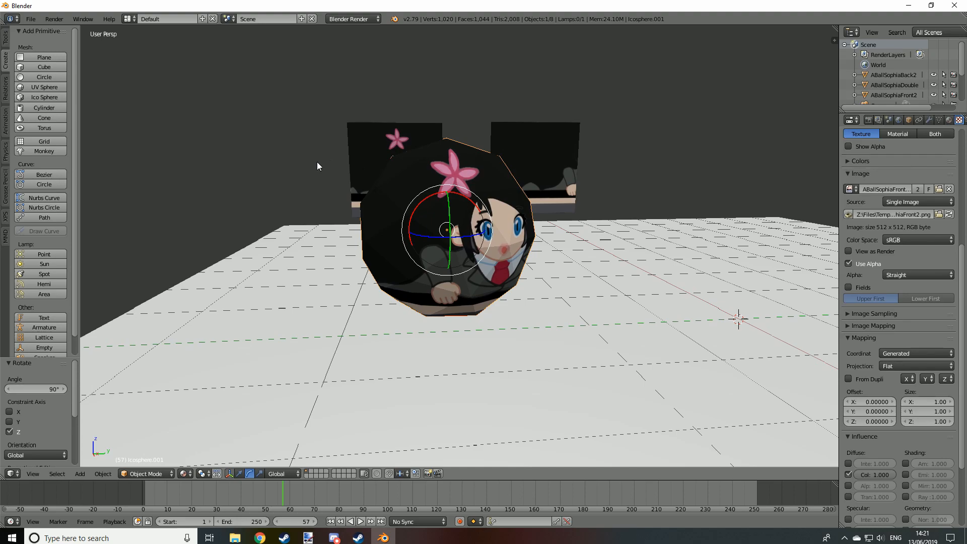
pyautogui.press('KP_2')
pyautogui.press('KP_1')
pyautogui.press('KP_3')
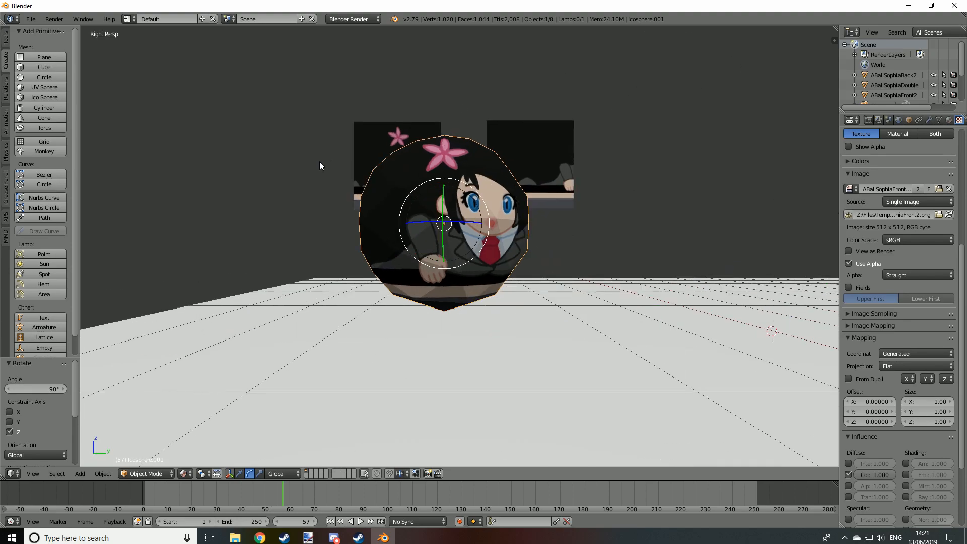
pyautogui.press('Tab')
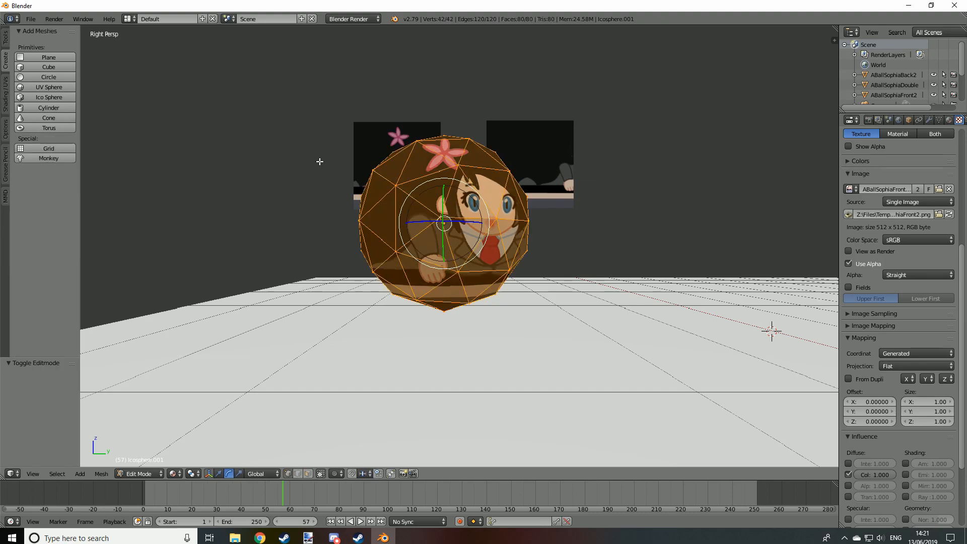
pyautogui.press('a')
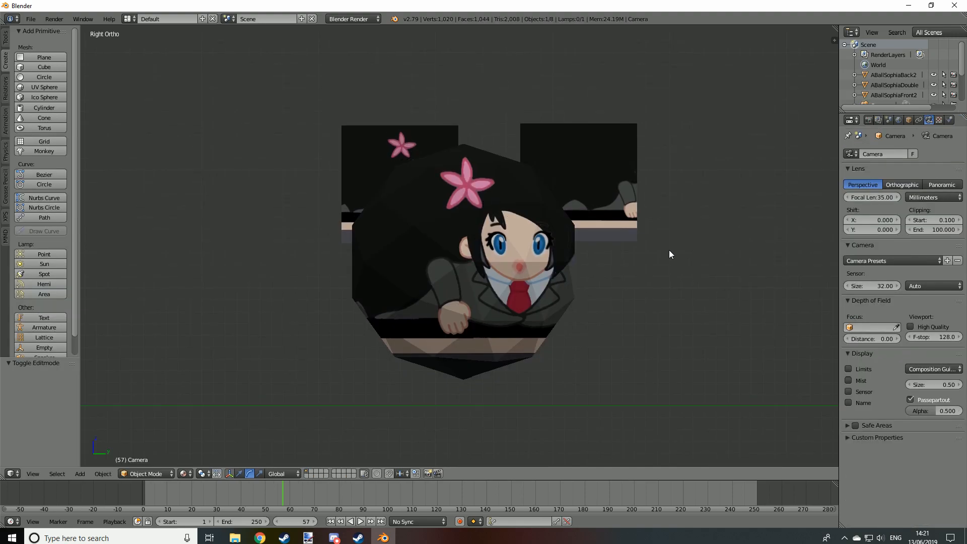
pyautogui.rightClick(488, 165)
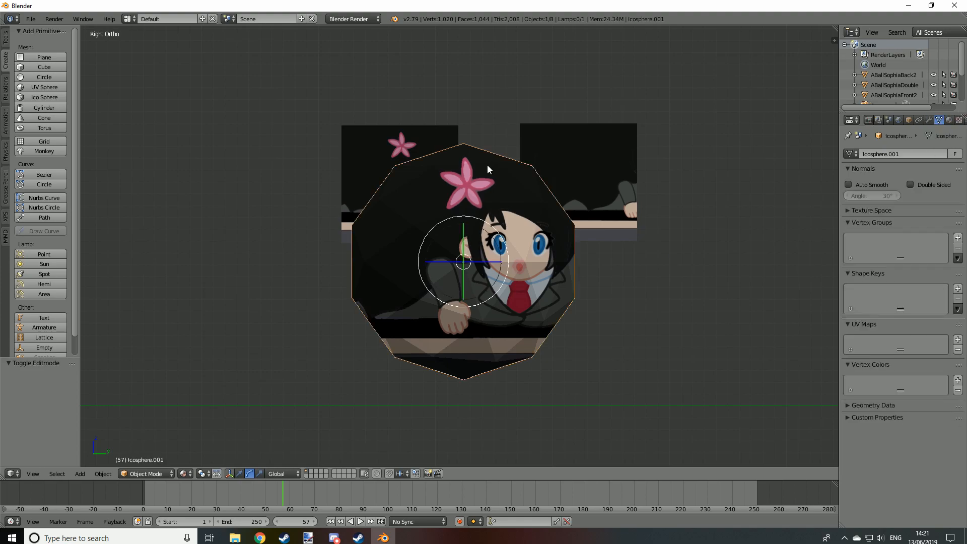
pyautogui.press('Tab')
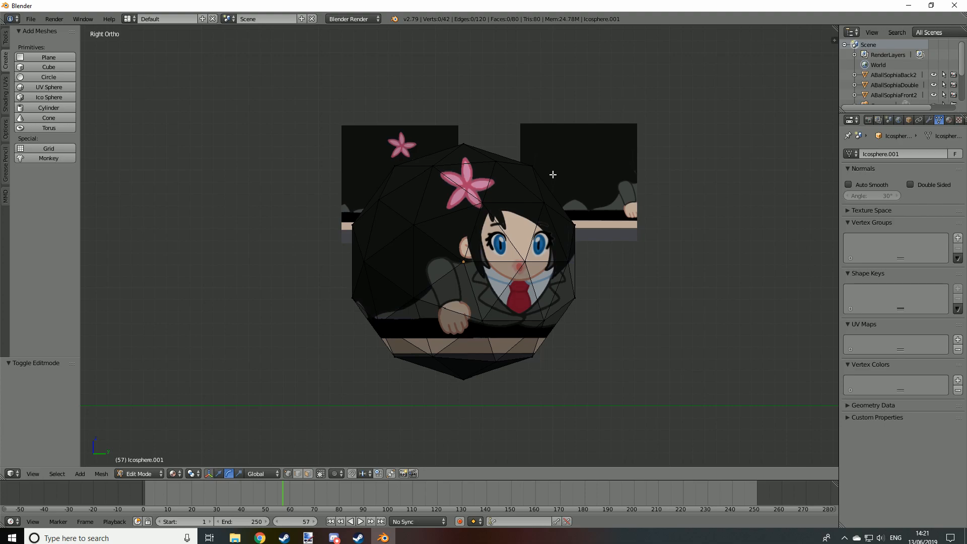
# - Add a second material slot to the icosphere with a new material of specular intensity 0
pyautogui.click(949, 120)
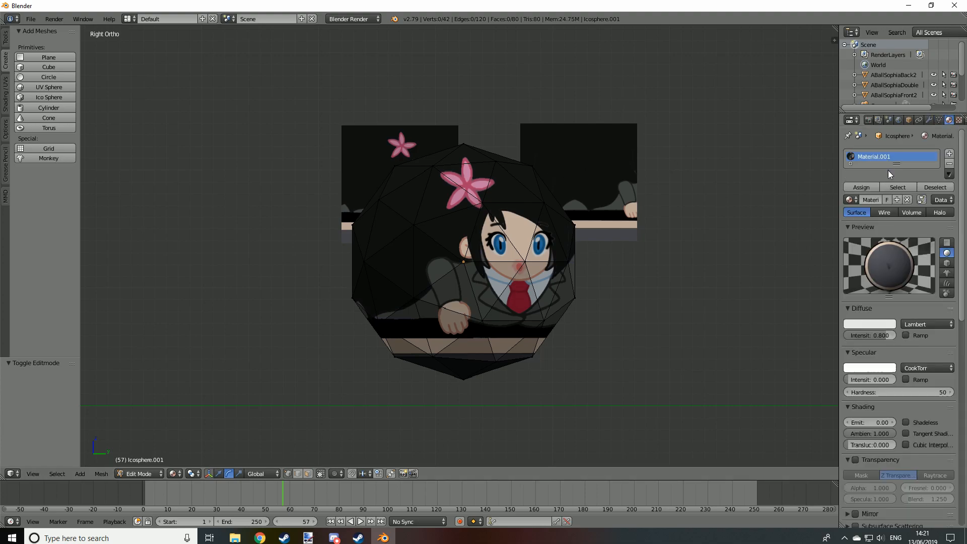
pyautogui.click(950, 153)
pyautogui.click(889, 223)
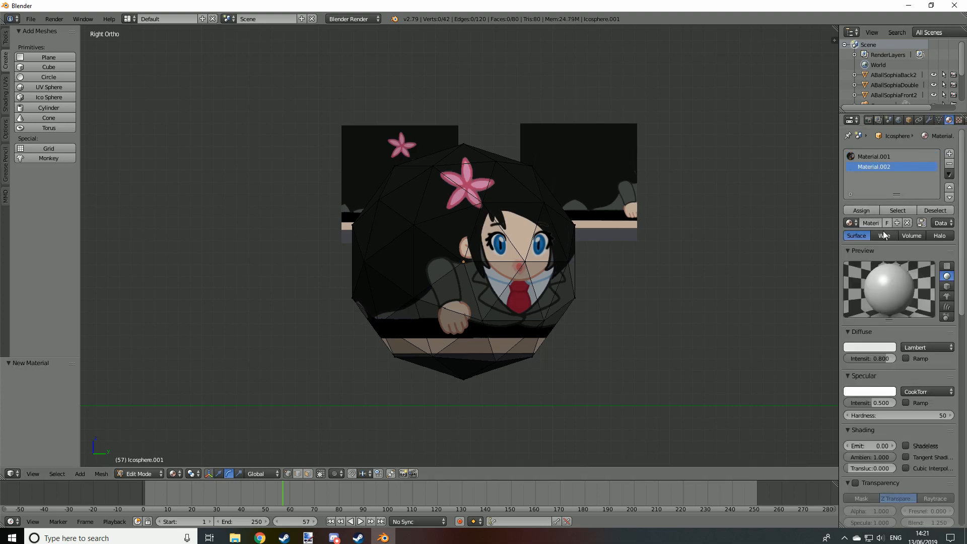
pyautogui.moveTo(881, 403); pyautogui.dragTo(840, 410)
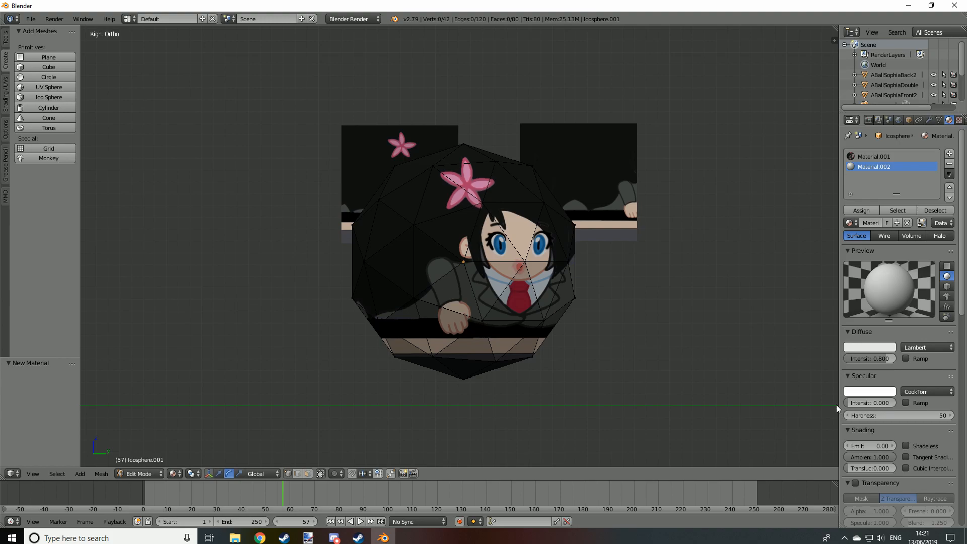
# - Add an image texture using ABallSophiaBack2.png to the second material
pyautogui.click(958, 121)
pyautogui.click(901, 170)
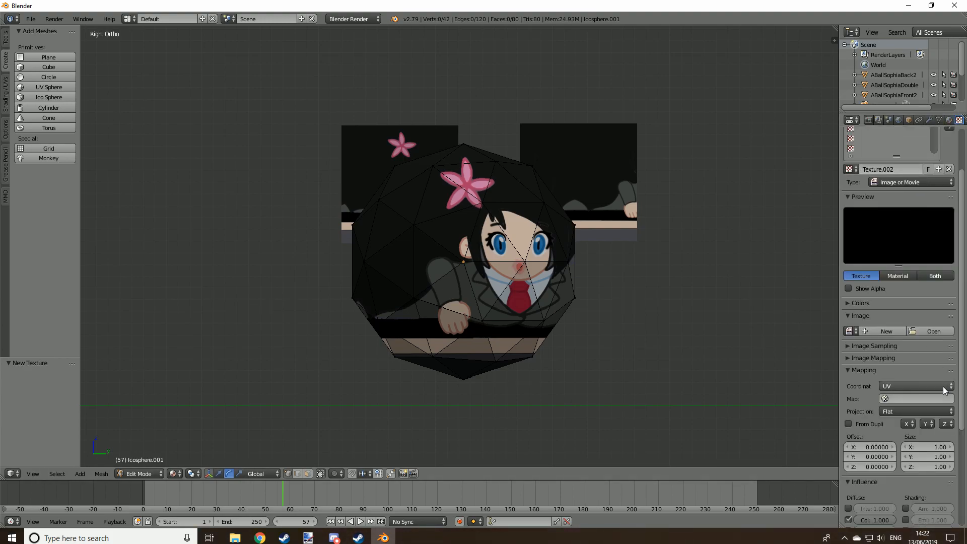
pyautogui.click(934, 332)
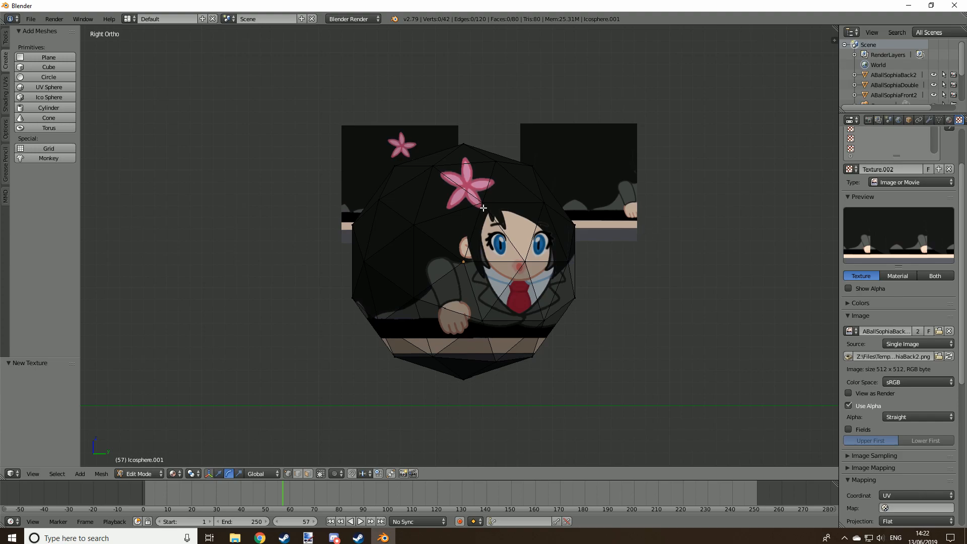
# - Box-select the half of the icosphere facing the right view and assign the second material to it
pyautogui.press('b')
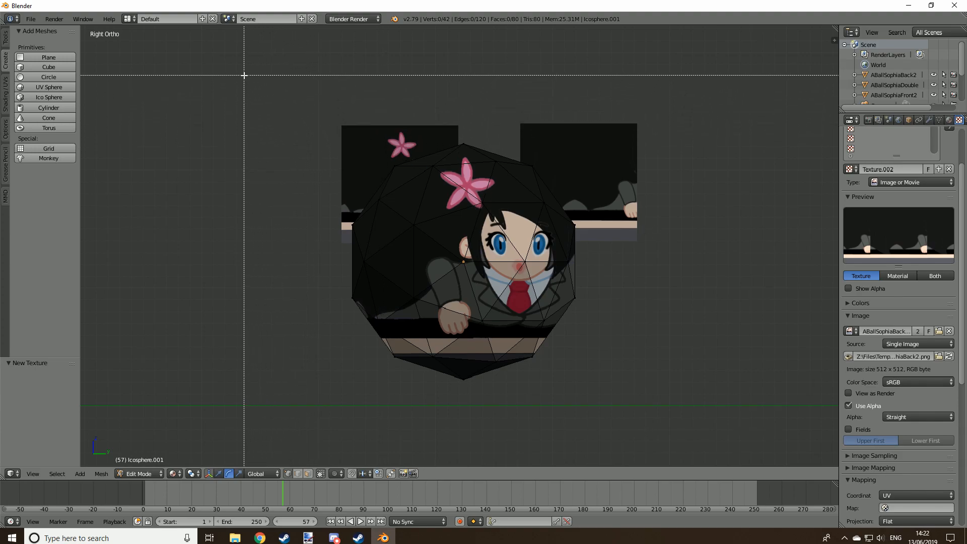
pyautogui.moveTo(227, 69); pyautogui.dragTo(674, 433)
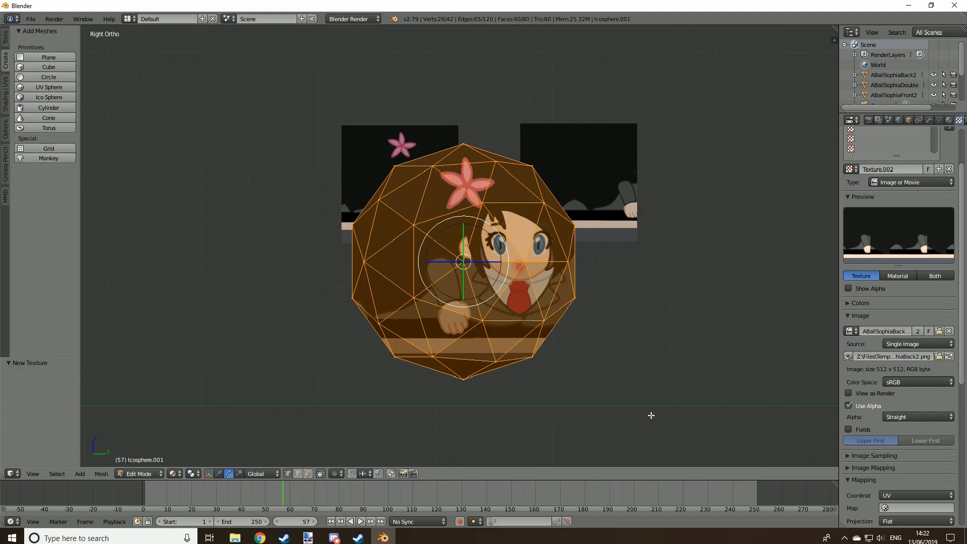
pyautogui.click(949, 120)
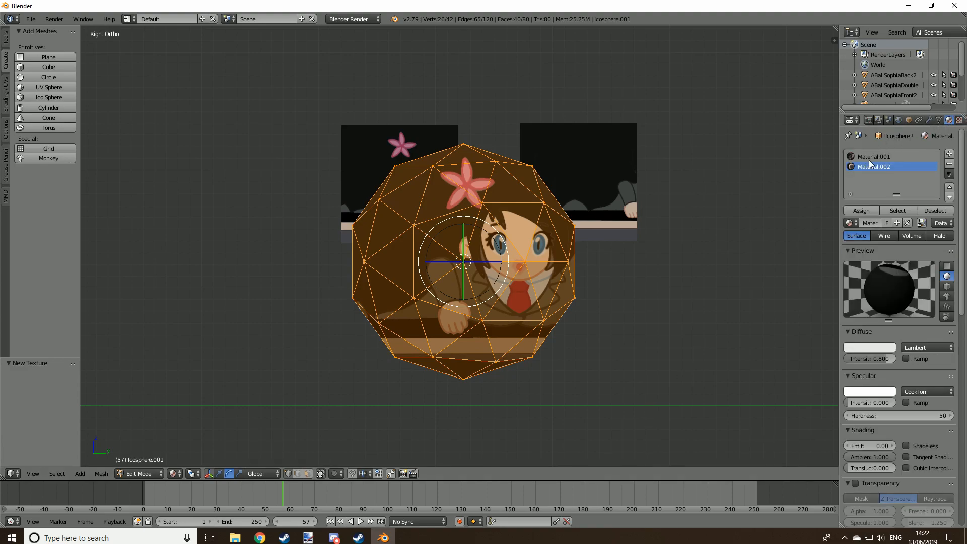
pyautogui.click(861, 210)
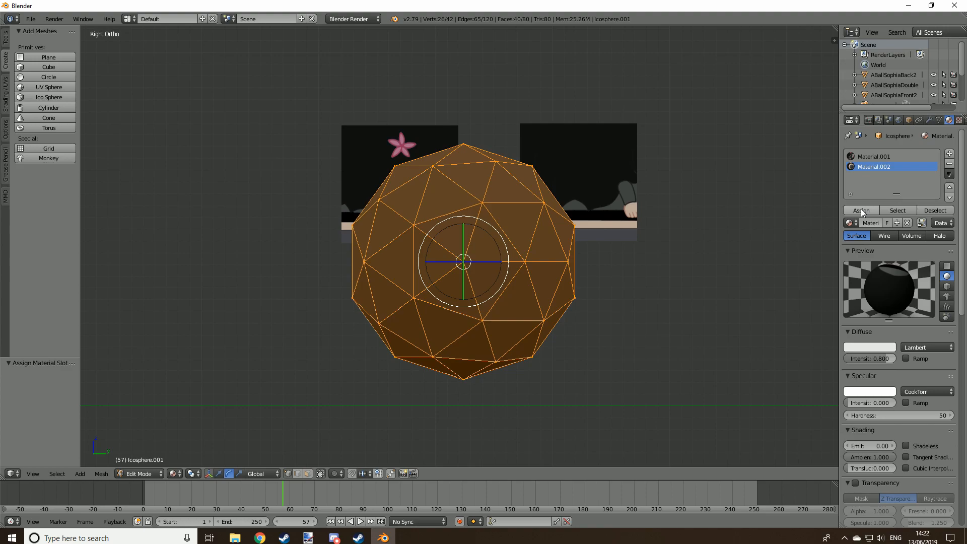
# - Set the mapping coordinates of the second material's back image texture to Generated
pyautogui.click(959, 120)
pyautogui.scroll(-3, 897, 322)
pyautogui.click(916, 434)
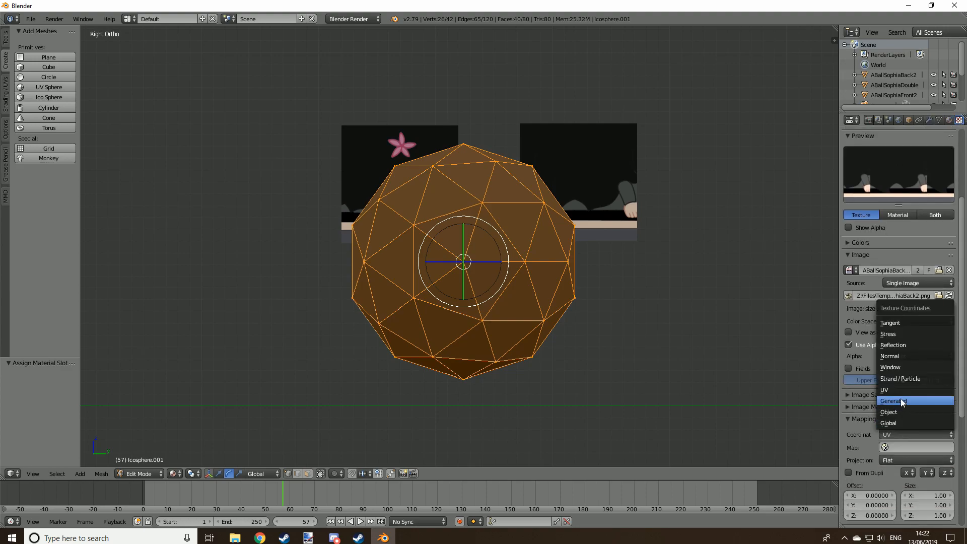
pyautogui.click(903, 401)
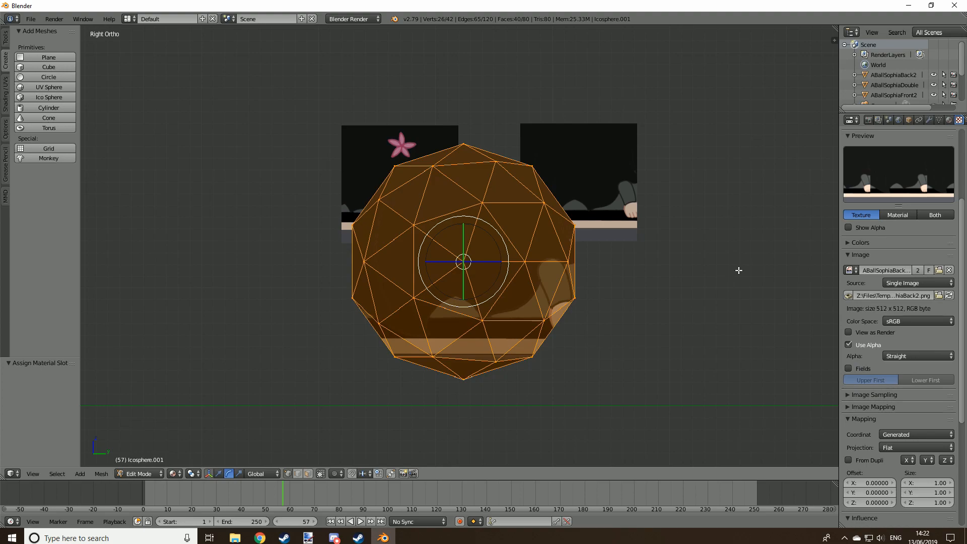
# - Return the icosphere to Object Mode in perspective view and rotate it 180° about the Z axis
pyautogui.press('KP_5')
pyautogui.press('Tab')
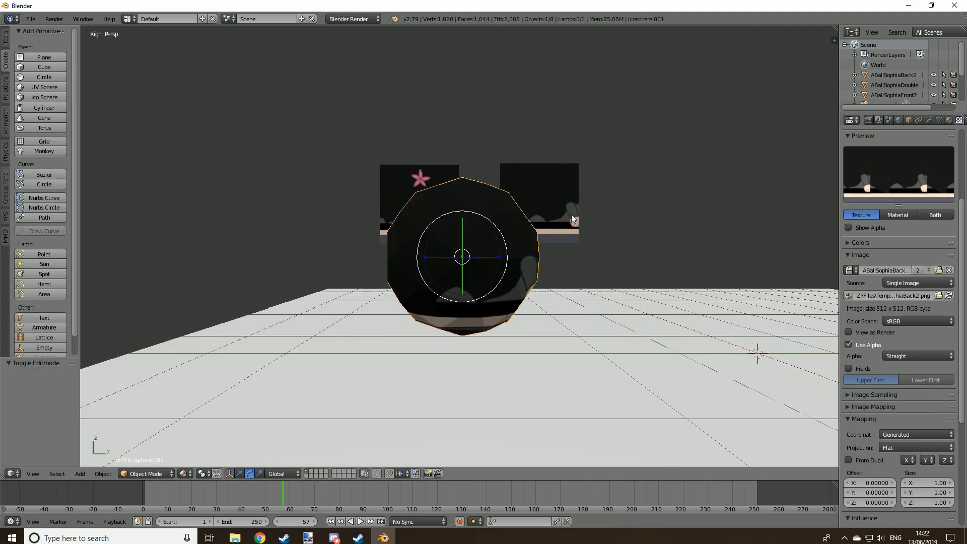
pyautogui.moveTo(606, 222); pyautogui.dragTo(600, 251, button='middle')
pyautogui.write('rz180')
pyautogui.press('Return')
# - Move the icosphere about 1.41 units along the X axis with the translate manipulator
pyautogui.click(239, 474)
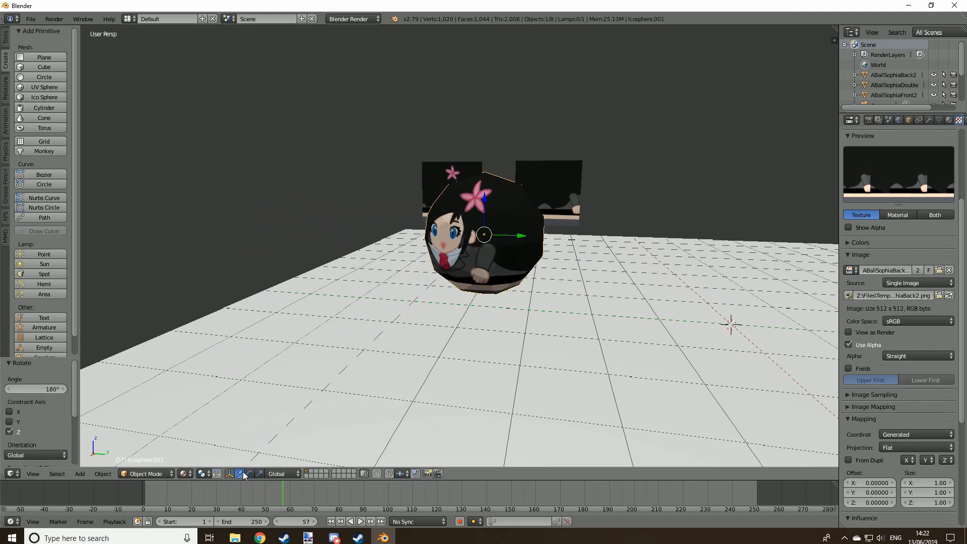
pyautogui.moveTo(453, 262); pyautogui.dragTo(488, 220, button='middle')
pyautogui.moveTo(488, 219); pyautogui.dragTo(475, 244)
pyautogui.moveTo(476, 243); pyautogui.dragTo(543, 218, button='middle')
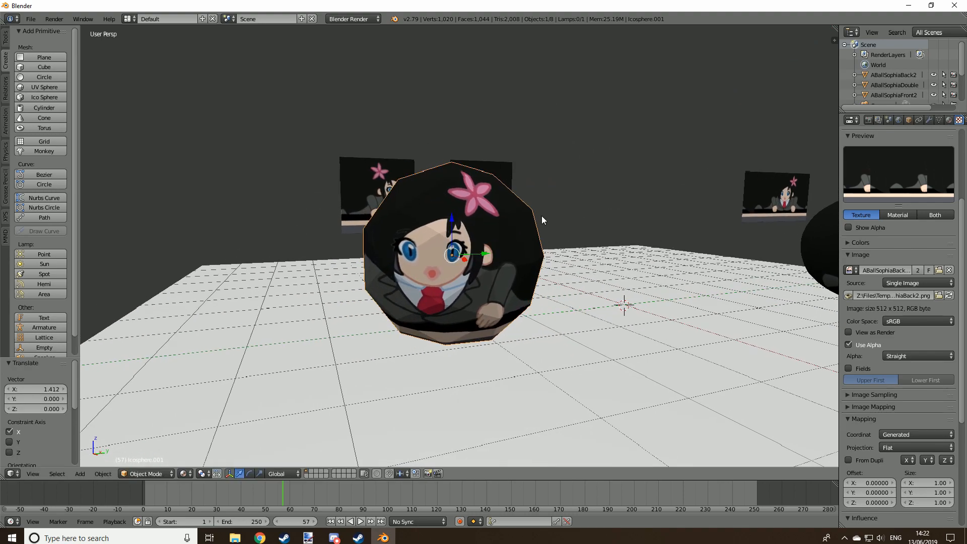
# - Add a Subdivision Surface modifier to the icosphere with 2 view subdivisions
pyautogui.click(929, 121)
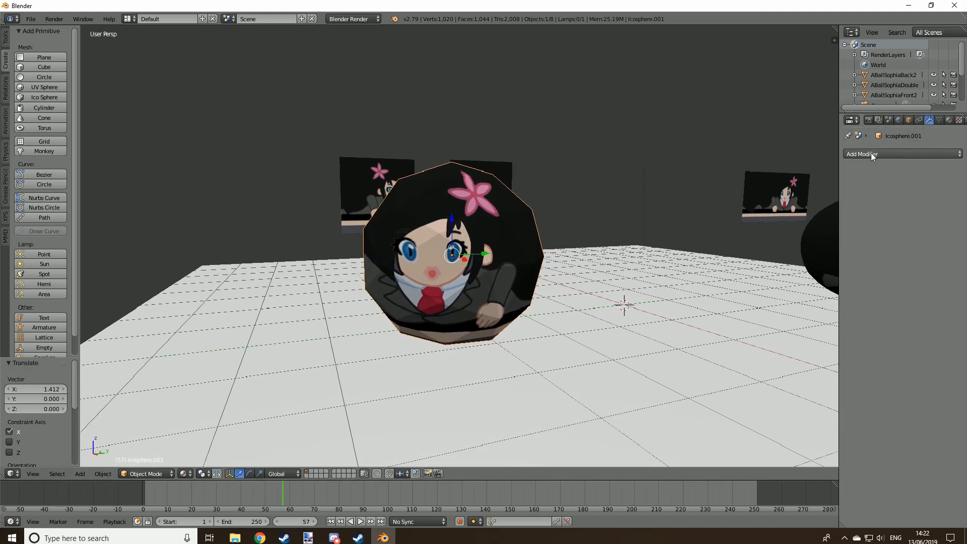
pyautogui.click(871, 152)
pyautogui.click(775, 322)
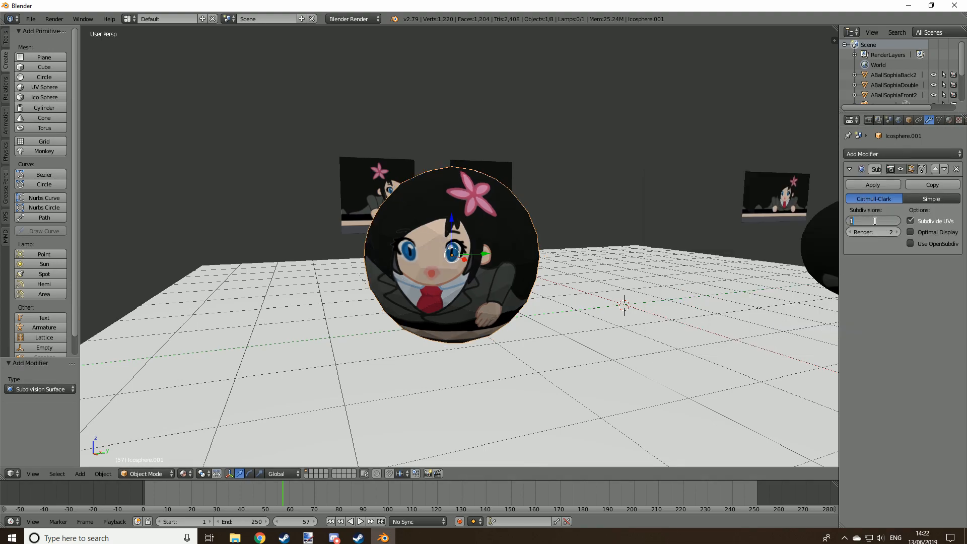
pyautogui.press('Return')
pyautogui.scroll(4, 539, 216)
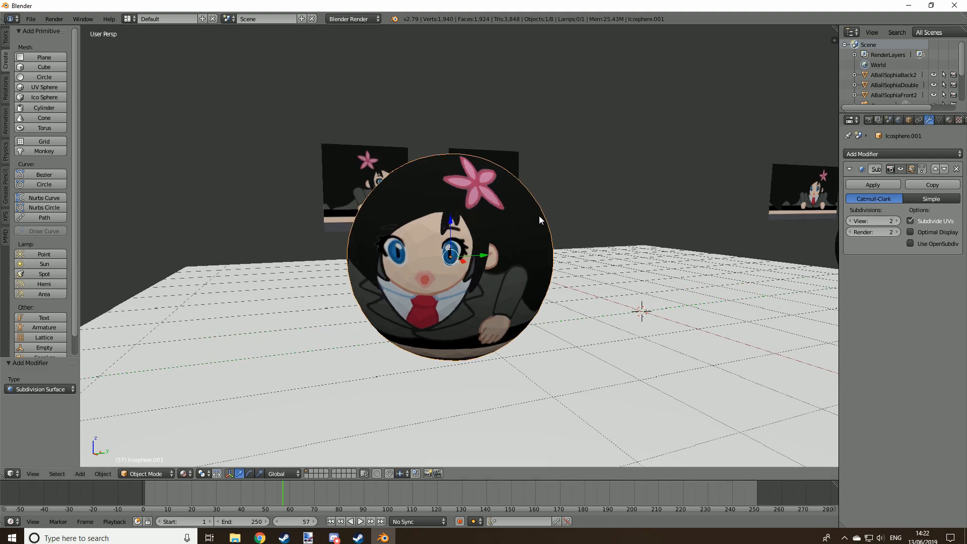
# - Apply smooth shading to the icosphere and check the side where the two images meet
pyautogui.click(6, 38)
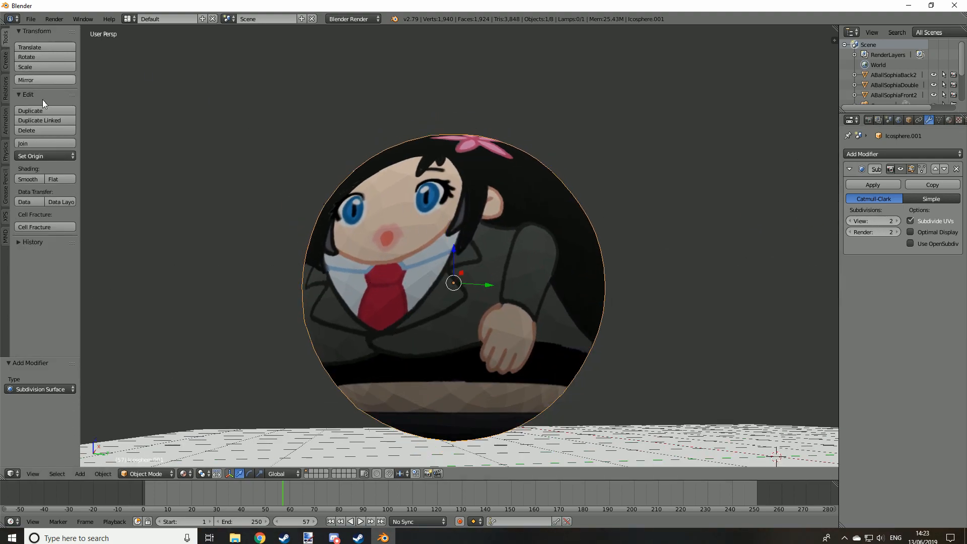
pyautogui.click(29, 180)
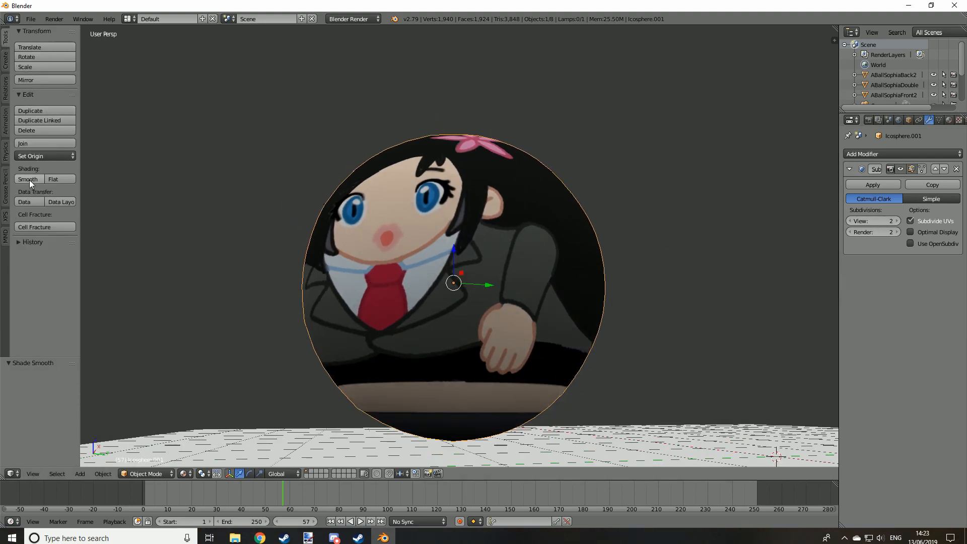
pyautogui.scroll(-2, 217, 140)
pyautogui.scroll(-1, 205, 138)
pyautogui.moveTo(201, 135); pyautogui.dragTo(327, 146, button='middle')
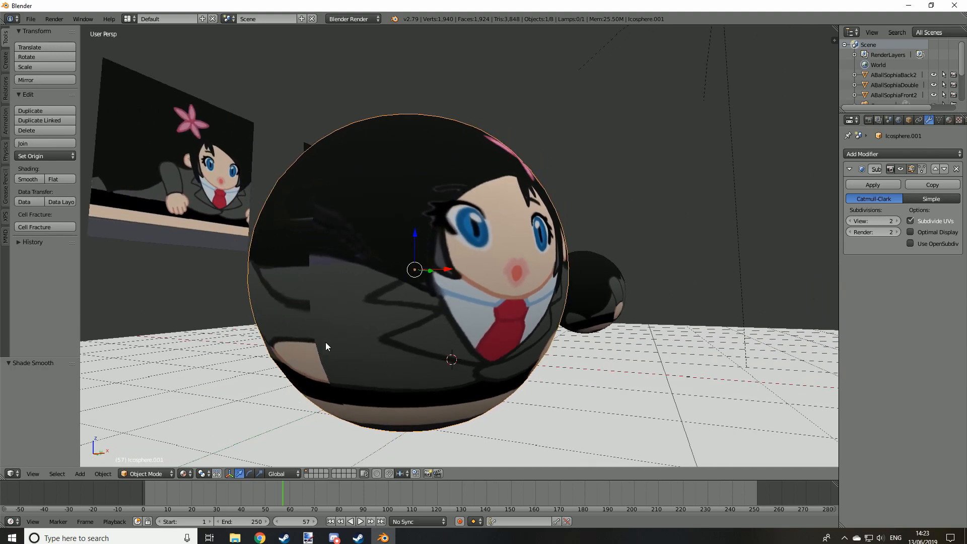
# - Try to adjust the mapping offset of the back image texture to align the seam, and undo it
pyautogui.moveTo(316, 301); pyautogui.dragTo(346, 244, button='middle')
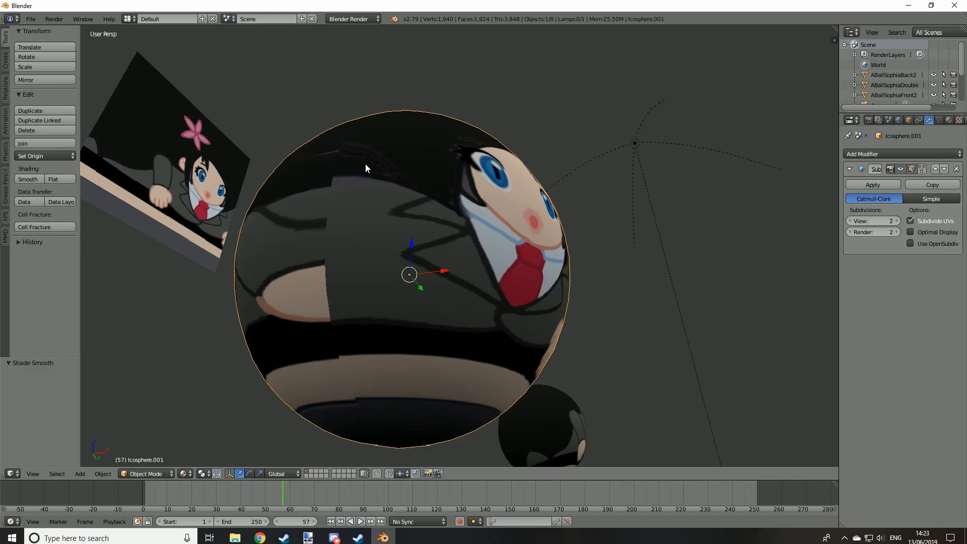
pyautogui.moveTo(366, 168); pyautogui.dragTo(386, 185, button='middle')
pyautogui.click(949, 120)
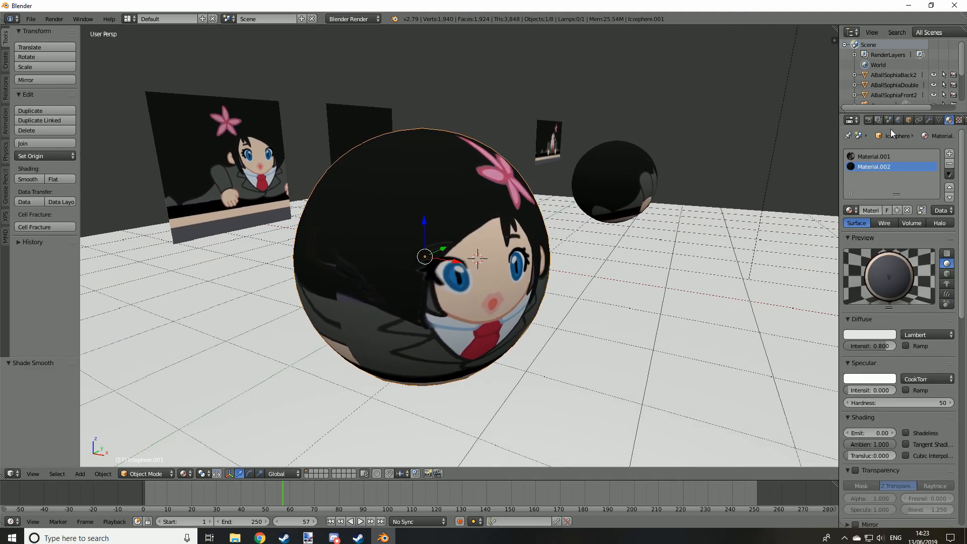
pyautogui.click(958, 120)
pyautogui.scroll(-5, 884, 254)
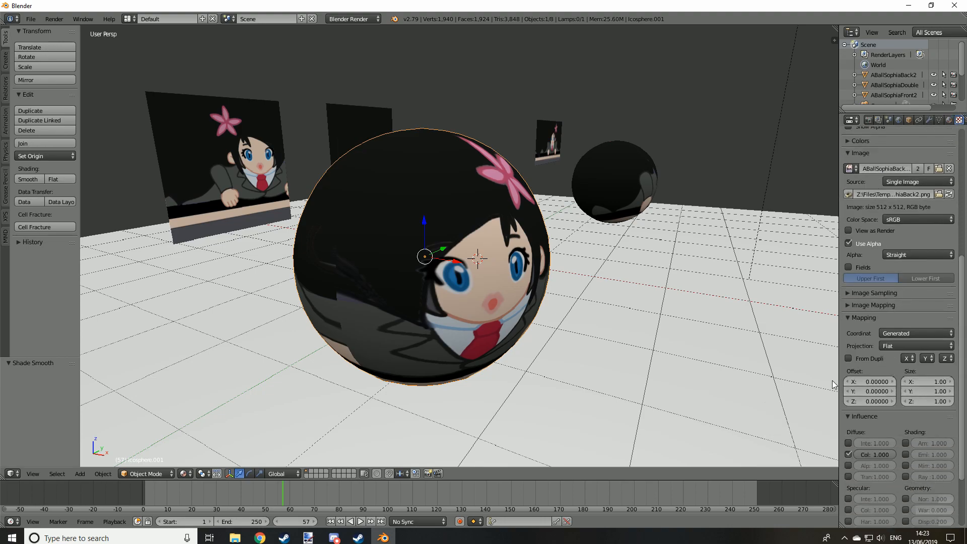
pyautogui.moveTo(727, 315); pyautogui.dragTo(836, 340, button='middle')
pyautogui.moveTo(870, 391); pyautogui.dragTo(895, 381)
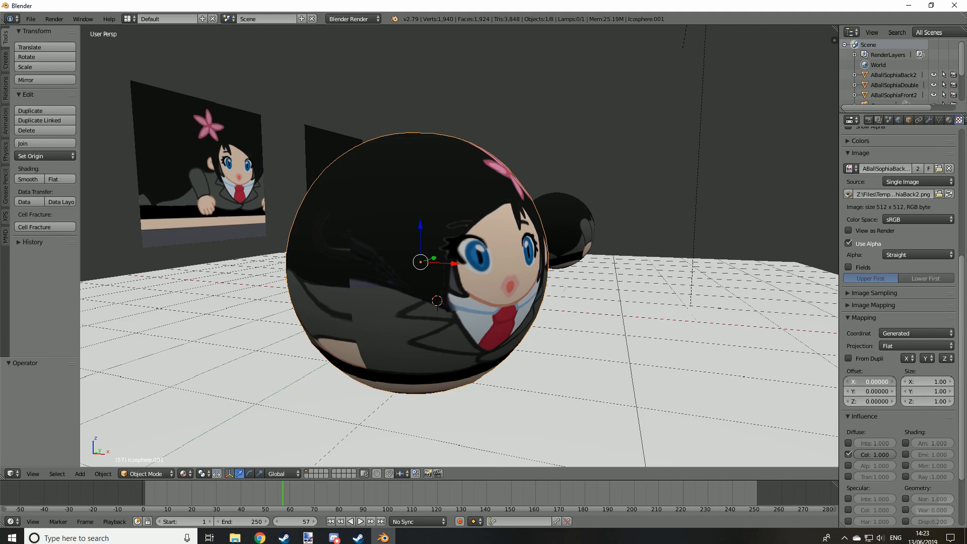
pyautogui.hotkey('ctrl', 'z')
# - Enable Soft Body physics on the icosphere
pyautogui.moveTo(717, 201); pyautogui.dragTo(630, 222, button='middle')
pyautogui.scroll(-3, 902, 123)
pyautogui.click(932, 121)
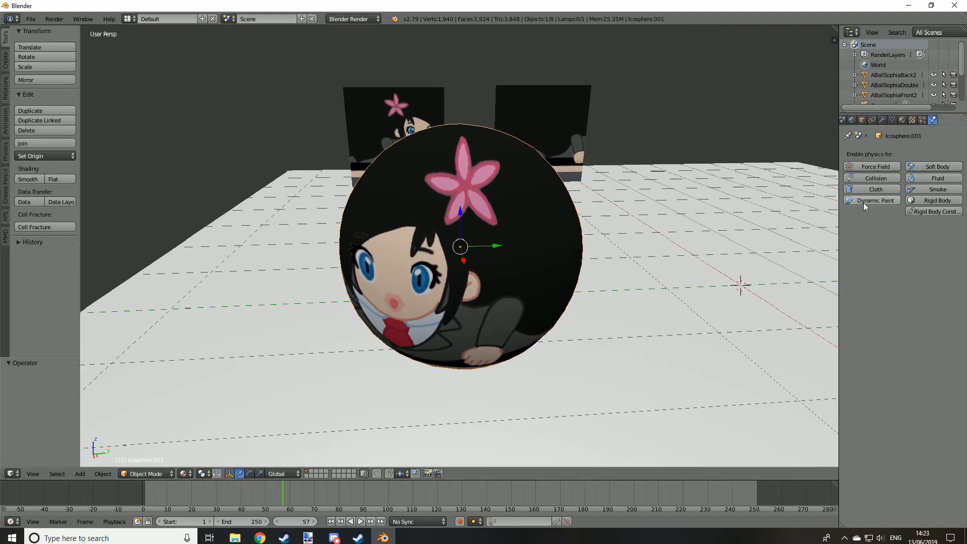
pyautogui.click(926, 168)
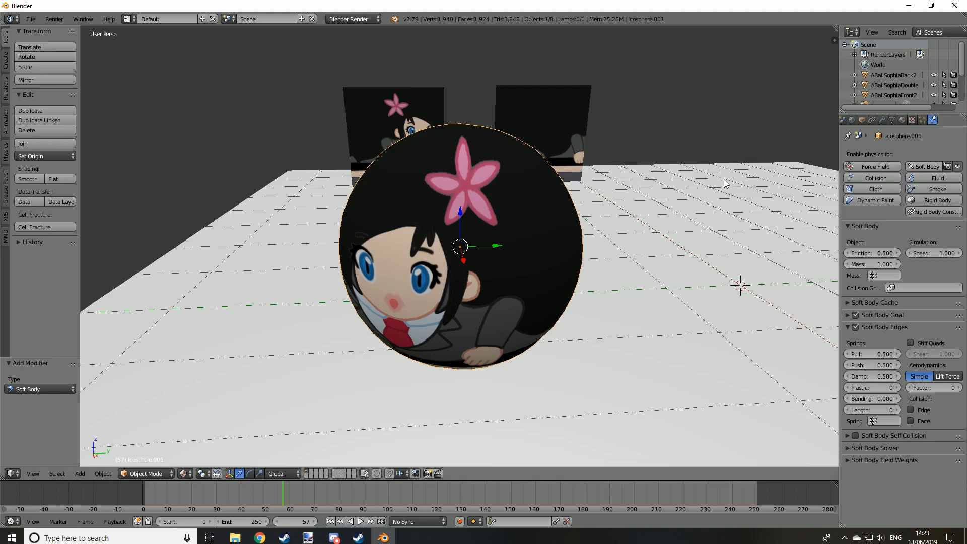
# - Switch the floor plane's Collision physics off and back on
pyautogui.rightClick(693, 176)
pyautogui.click(875, 176)
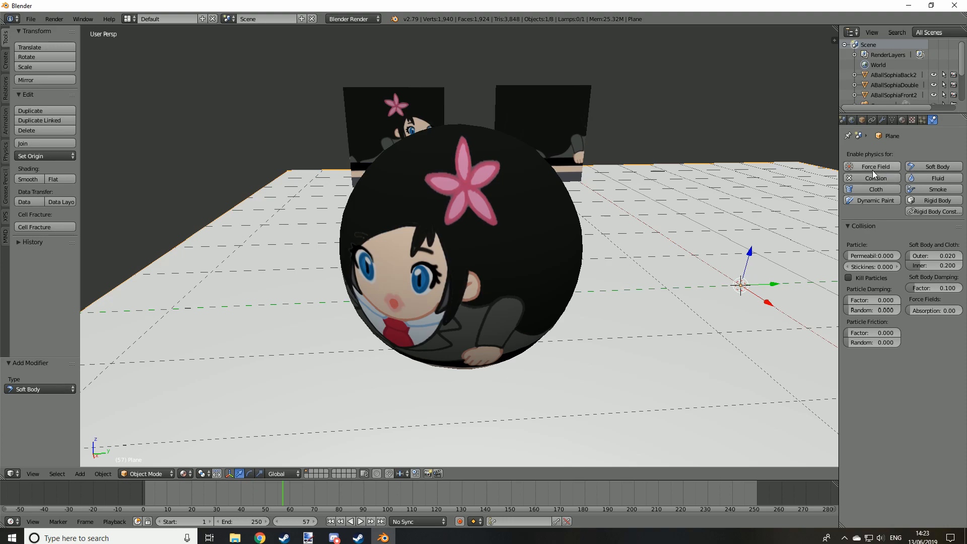
pyautogui.click(882, 178)
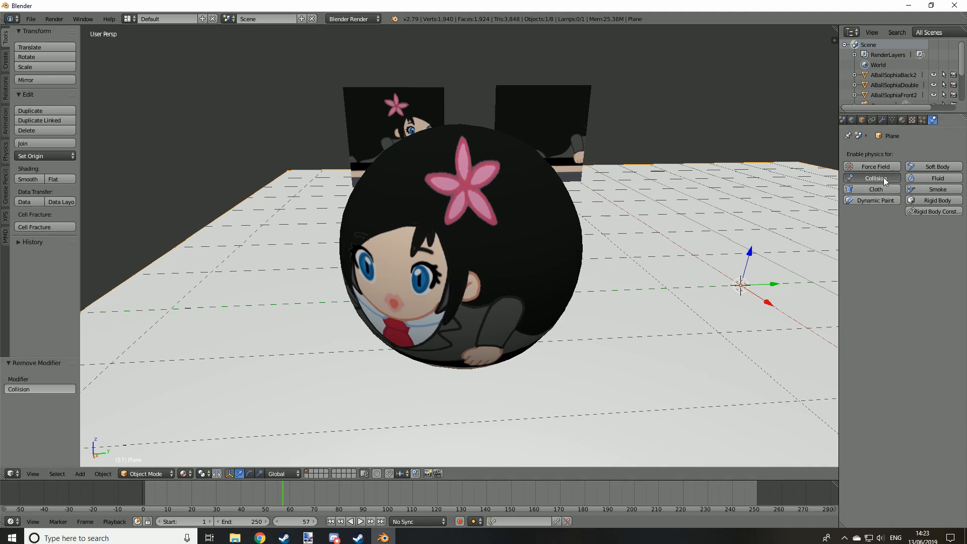
# - Disable Soft Body Goal and enable Soft Body Self Collision for the icosphere
pyautogui.rightClick(553, 224)
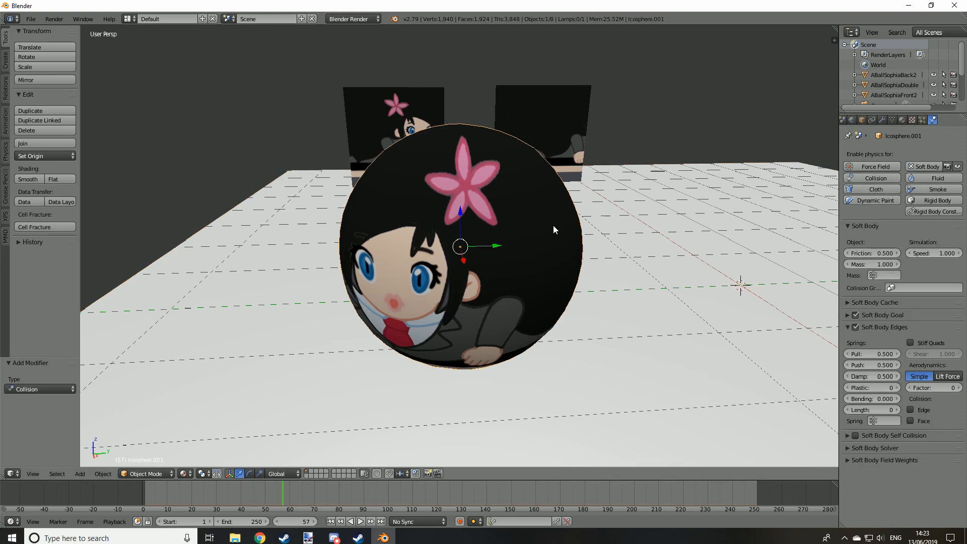
pyautogui.click(856, 315)
pyautogui.click(856, 436)
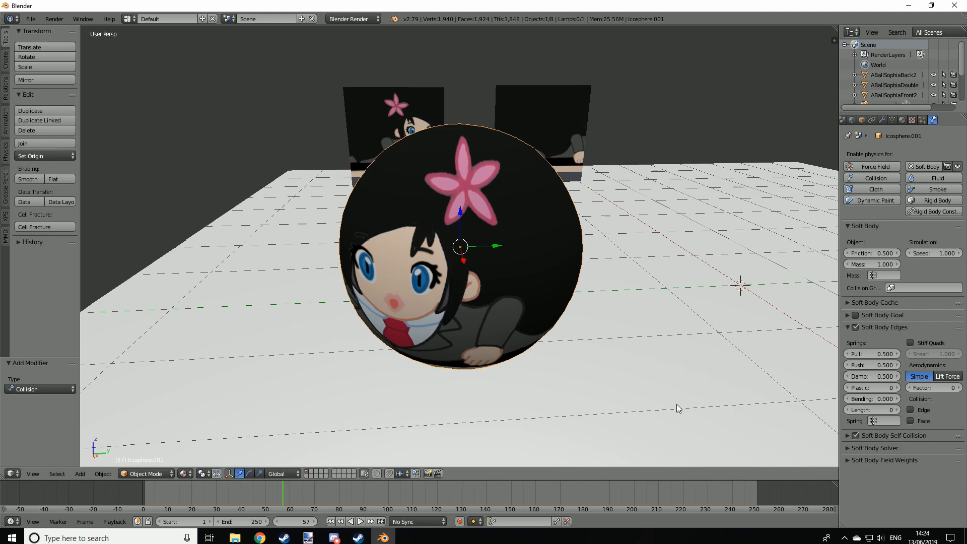
# - Play the soft body simulation from the start of the timeline, watch the ball land, and stop playback
pyautogui.click(143, 496)
pyautogui.click(361, 521)
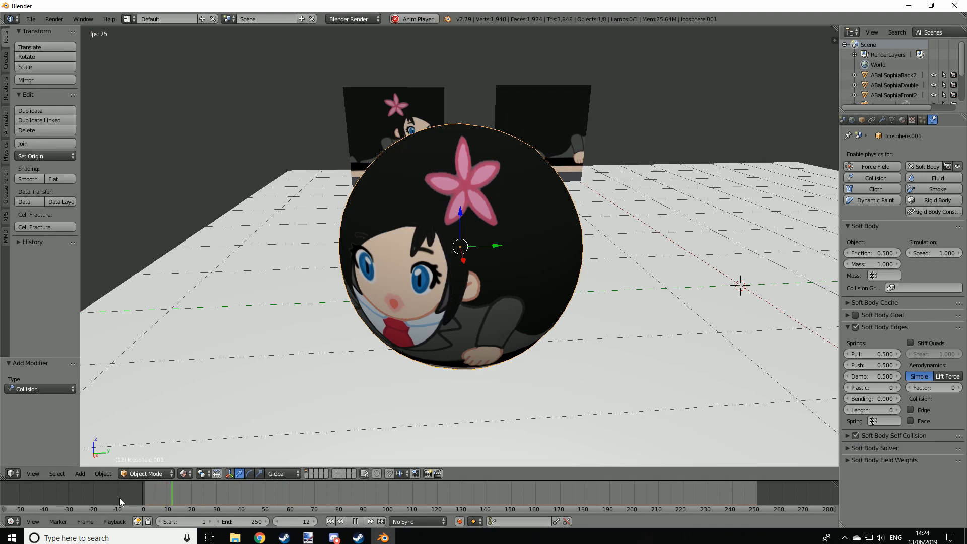
pyautogui.moveTo(445, 370); pyautogui.dragTo(448, 327, button='middle')
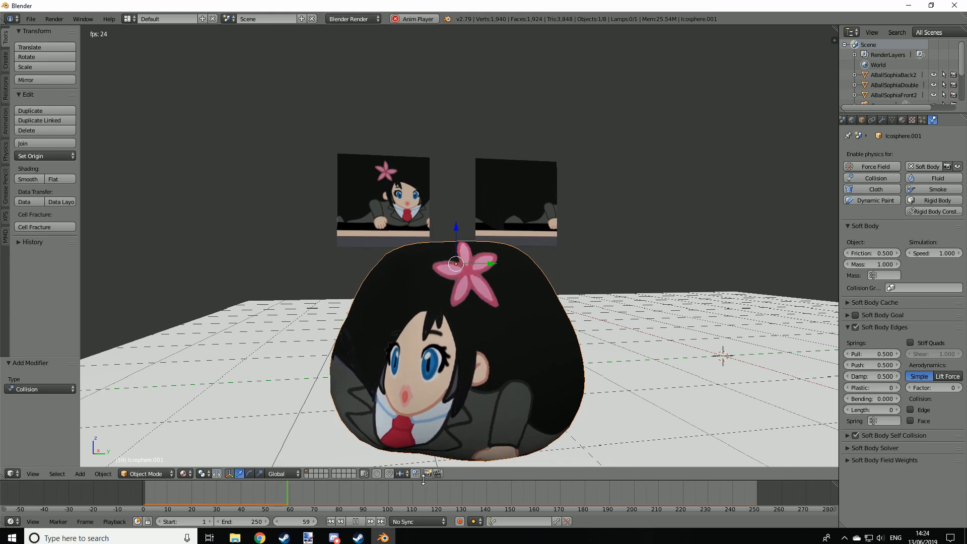
pyautogui.click(356, 525)
# - Set the soft body edges' Pull and Push to 0.999 and replay the simulation from the start
pyautogui.moveTo(860, 354); pyautogui.dragTo(886, 363)
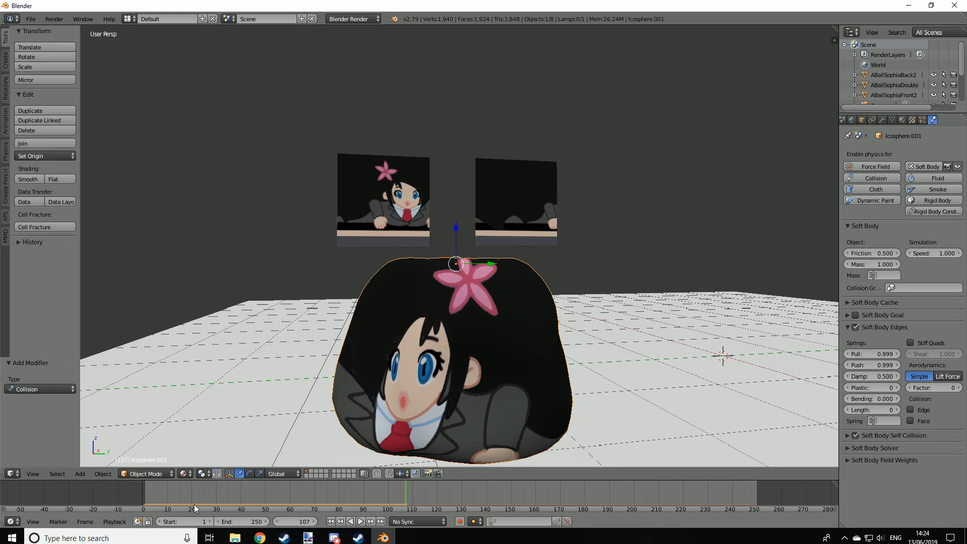
pyautogui.click(144, 505)
pyautogui.click(361, 522)
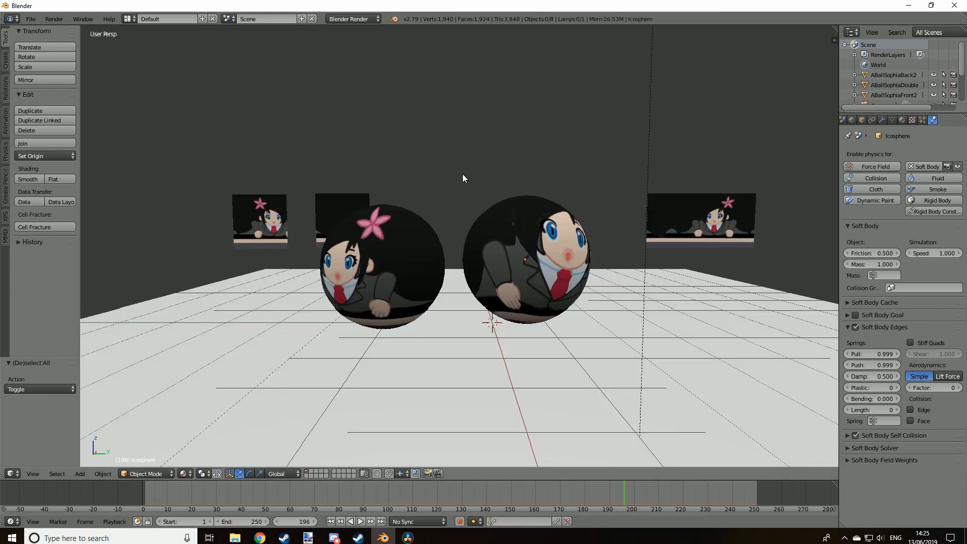
# - Inspect the image wrapping on both balls from several angles to compare the two methods
pyautogui.moveTo(457, 188); pyautogui.dragTo(331, 218, button='middle')
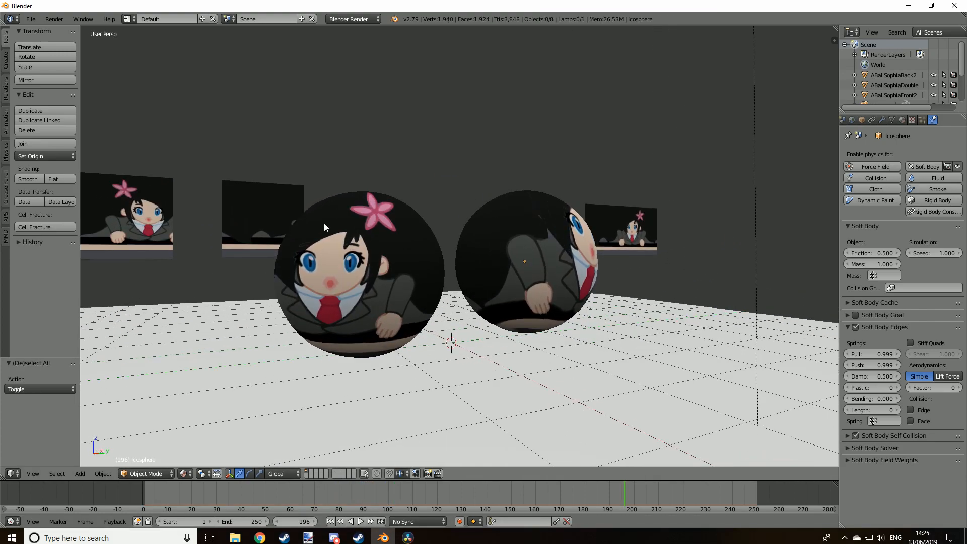
pyautogui.moveTo(339, 427); pyautogui.dragTo(364, 192, button='middle')
pyautogui.moveTo(558, 239); pyautogui.dragTo(534, 293, button='middle')
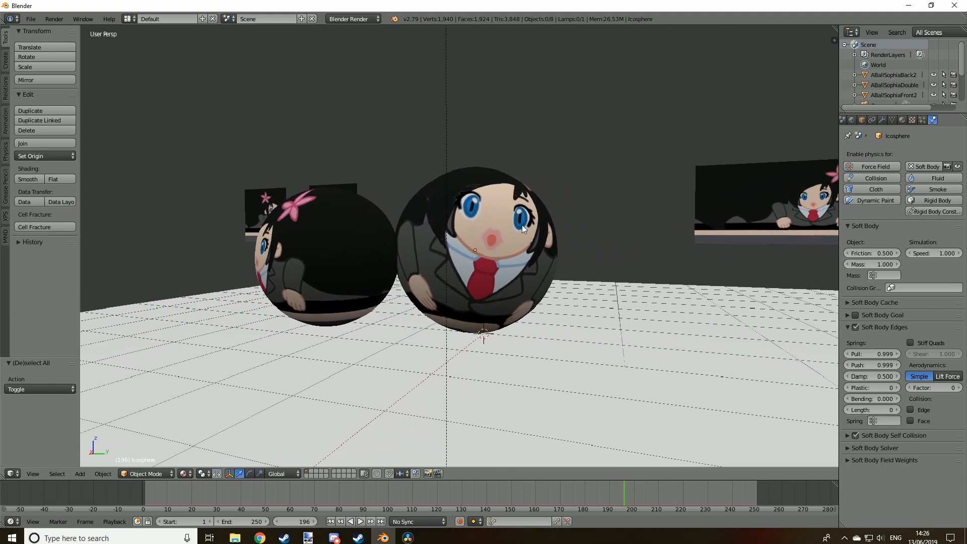
pyautogui.moveTo(527, 222); pyautogui.dragTo(552, 228, button='middle')
pyautogui.scroll(2, 503, 206)
pyautogui.moveTo(487, 180); pyautogui.dragTo(405, 181, button='middle')
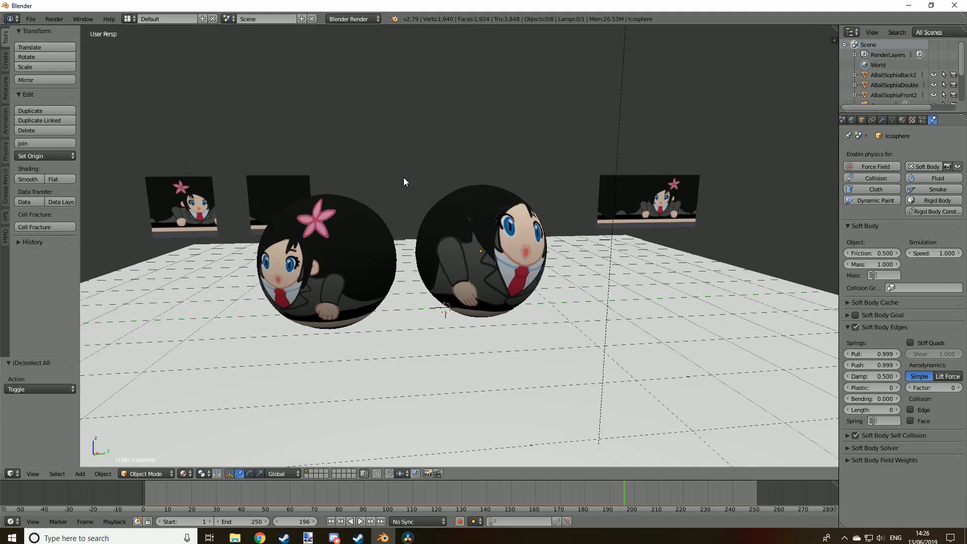